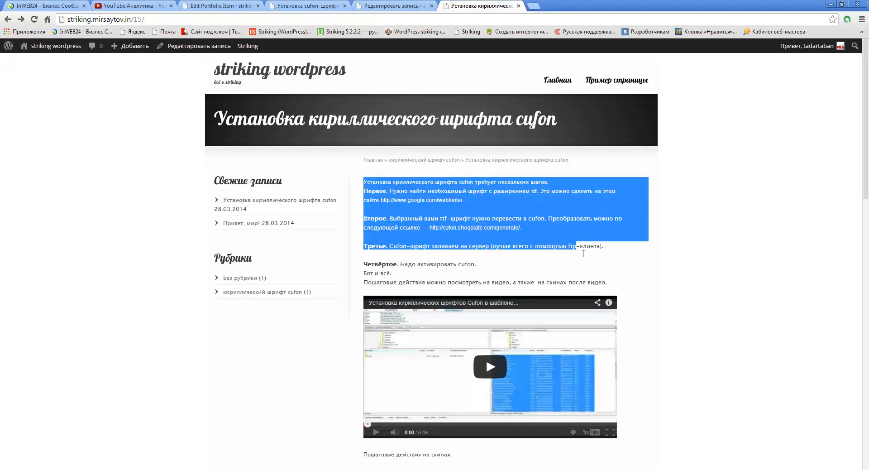
scroll(677, 293, down, 2)
key(ctrl+shift+d)
mouse_move(361, 196)
mouse_down()
mouse_move(377, 236)
mouse_move(515, 347)
mouse_move(627, 361)
mouse_up()
key(Escape)
Step: Open the cufon font installation gallery in the post, page through its step-by-step screenshots, and close it
scroll(466, 319, down, 5)
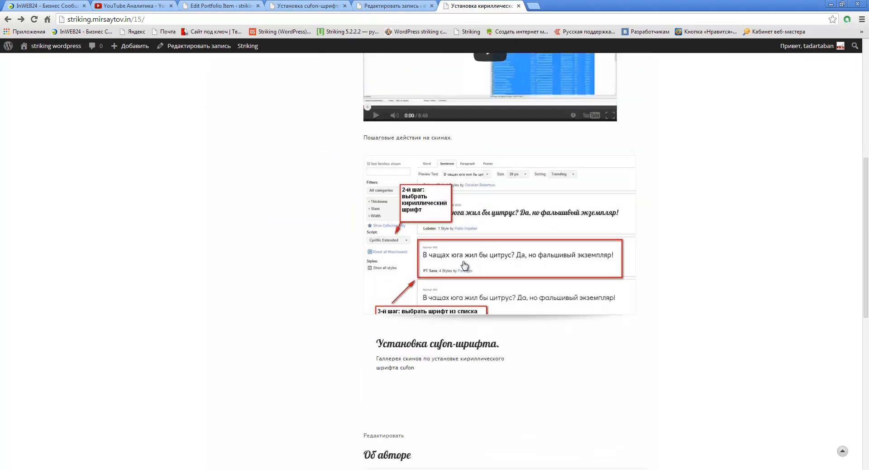
click(469, 245)
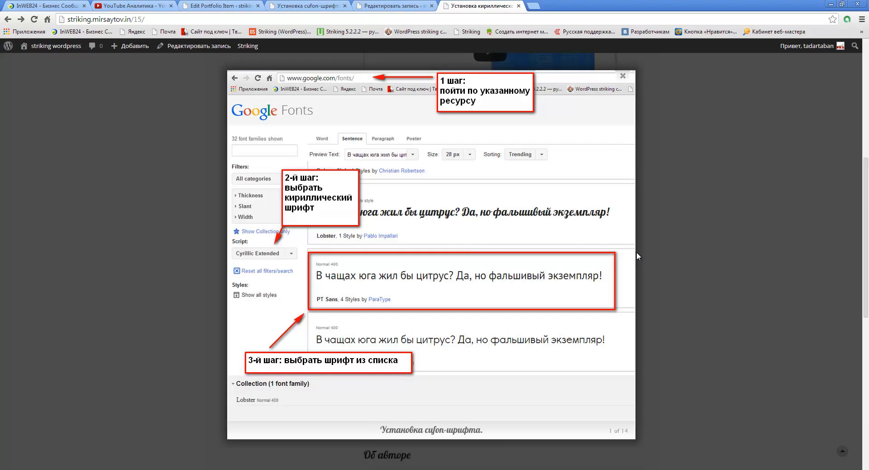
click(629, 249)
click(628, 250)
click(628, 250)
click(629, 250)
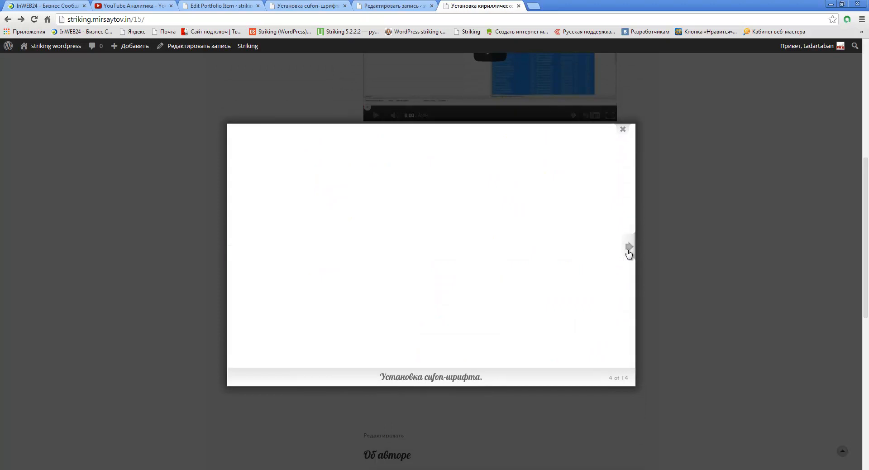
click(629, 250)
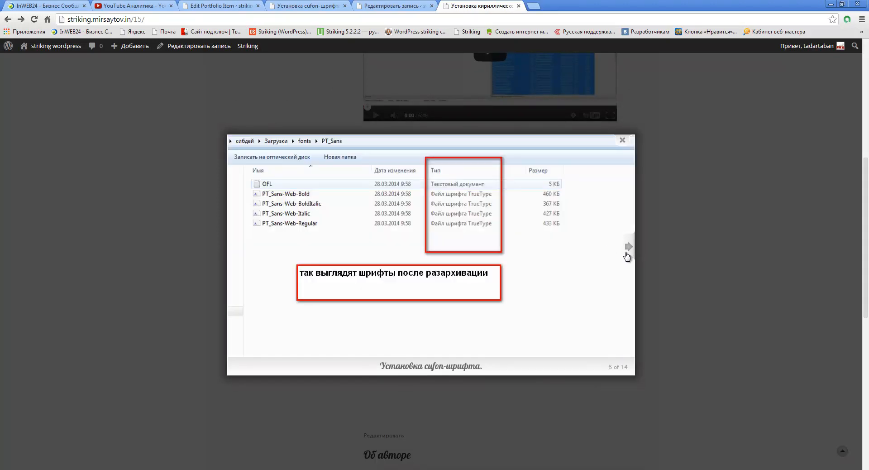
click(627, 253)
click(626, 253)
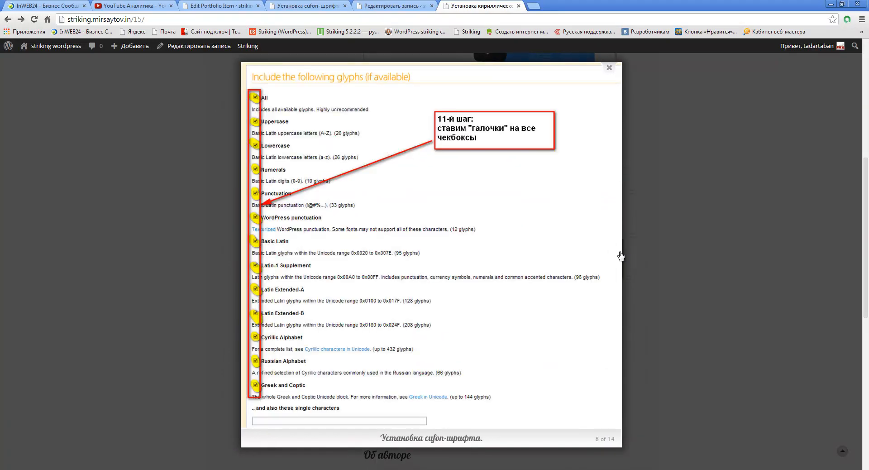
click(623, 252)
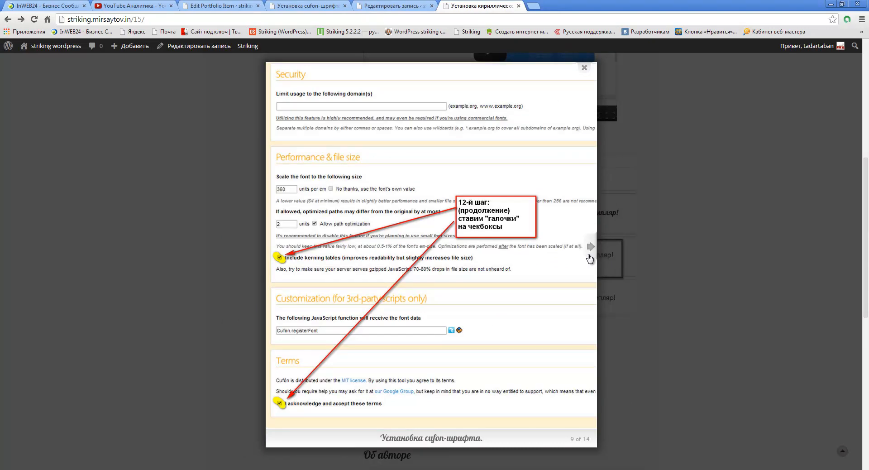
click(590, 258)
click(623, 255)
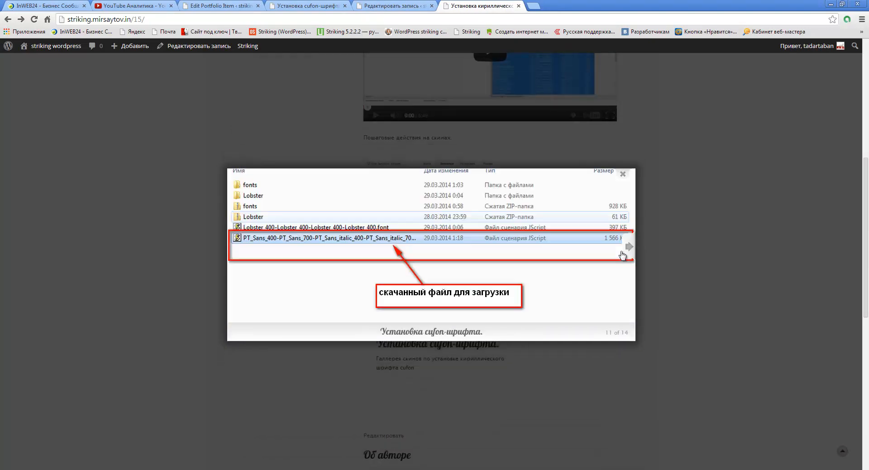
click(623, 253)
click(761, 319)
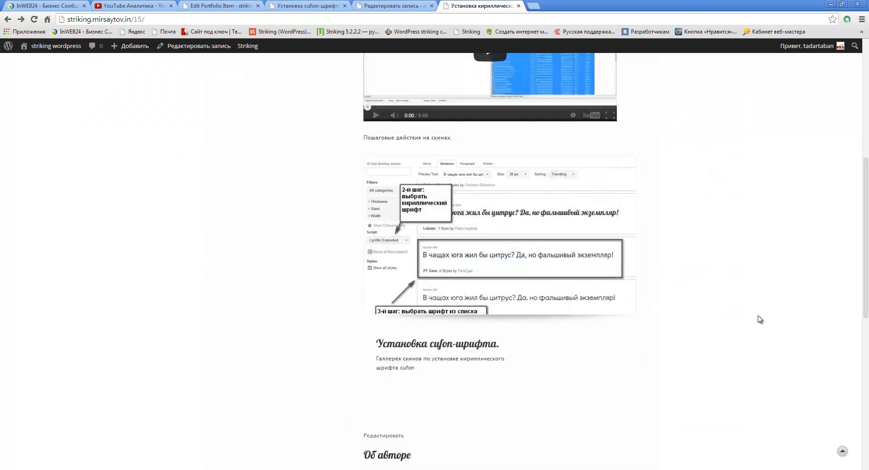
scroll(759, 318, up, 3)
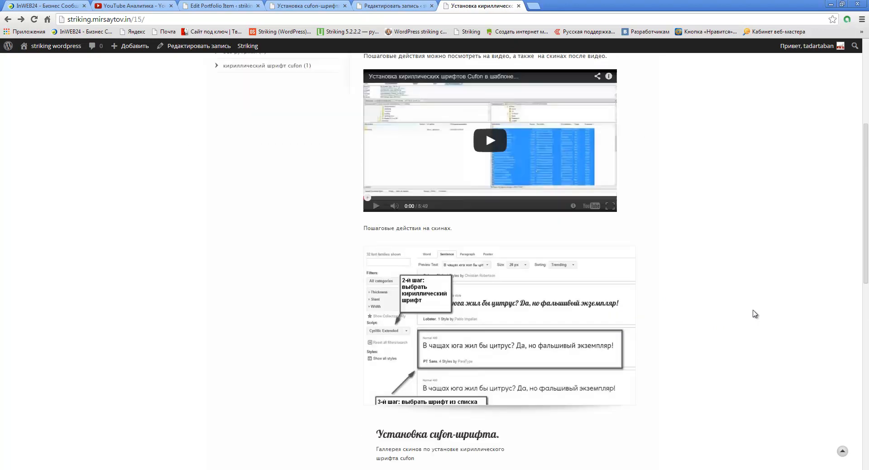
scroll(754, 313, down, 2)
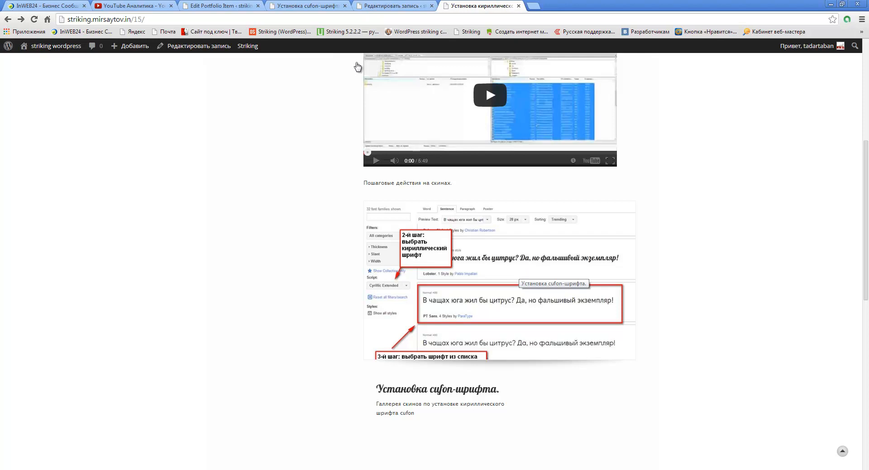
Step: Switch to the portfolio item editor and start a new portfolio item titled "Демоверсия"
key(ctrl+3)
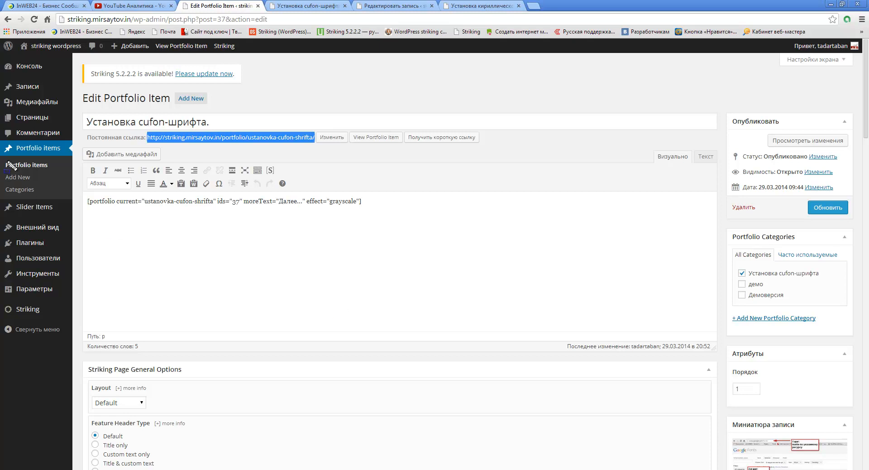
drag(2, 140, 39, 195)
drag(45, 199, 61, 198)
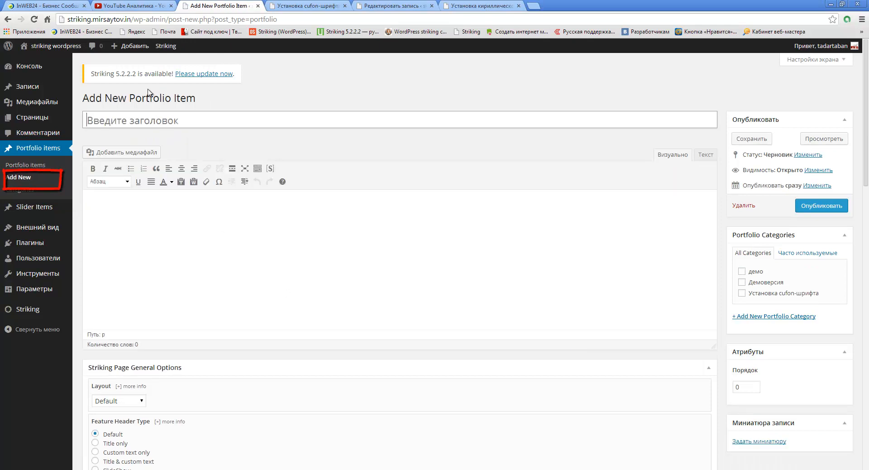
text(Демоверсия)
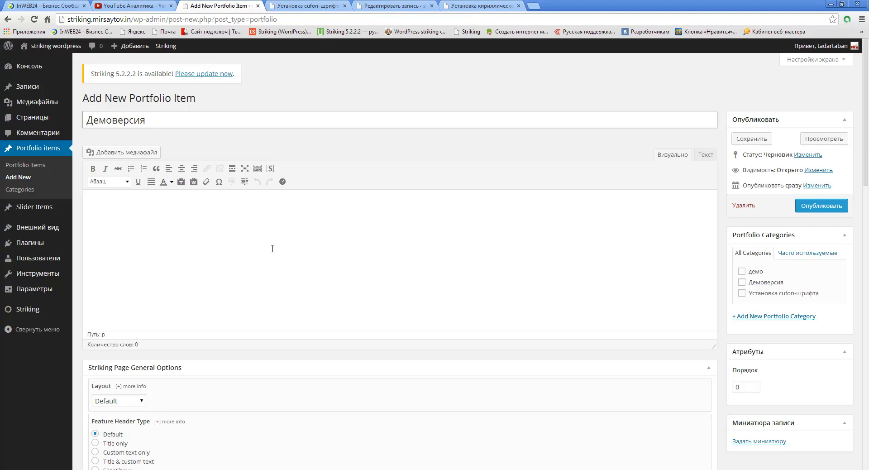
click(273, 248)
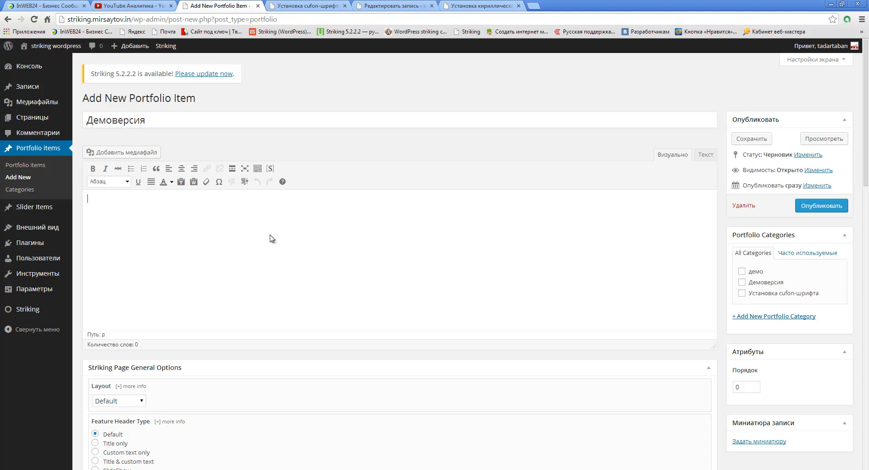
Step: Assign the new portfolio item to the "Демоверсия" category
click(742, 282)
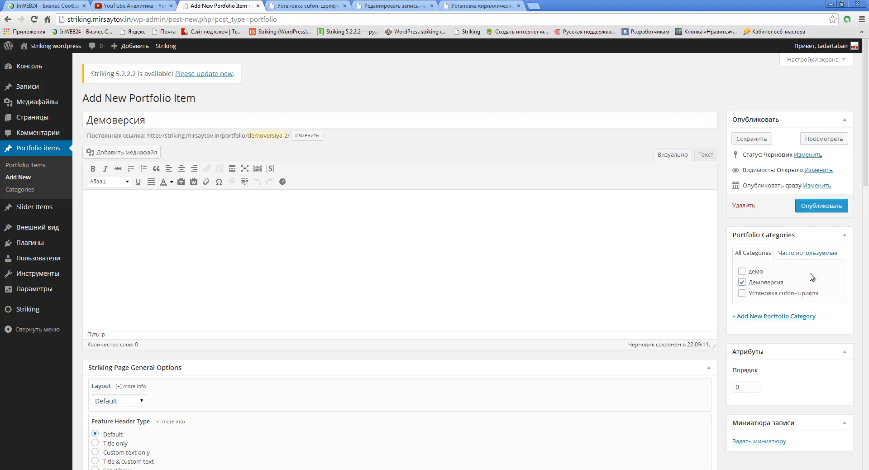
mouse_move(730, 271)
mouse_down()
mouse_move(752, 284)
mouse_move(800, 289)
mouse_up()
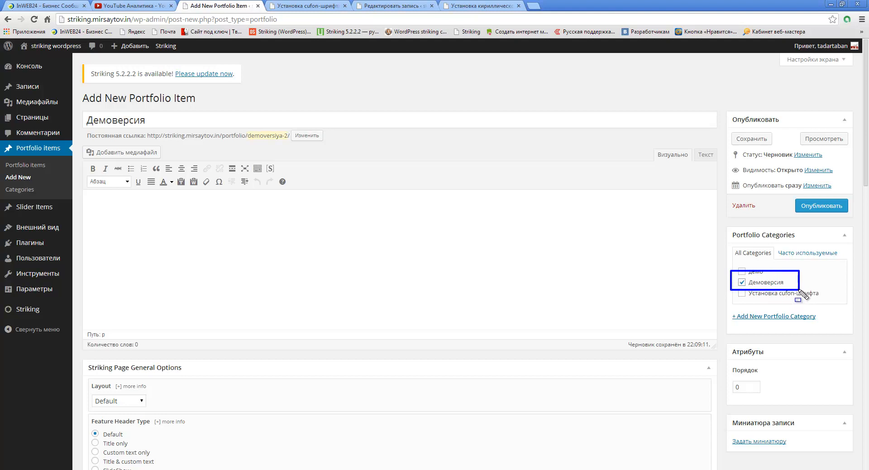
key(Escape)
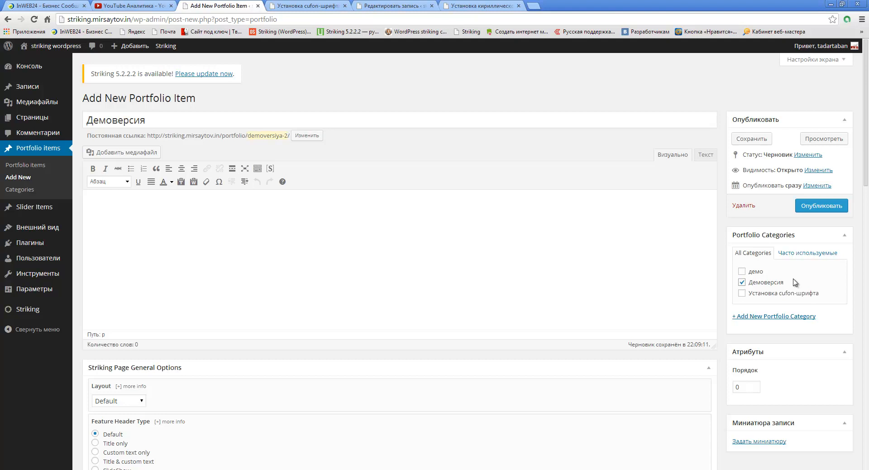
Step: Set the Portfolio Type to Gallery in the Portfolio Item Options
scroll(320, 236, down, 1)
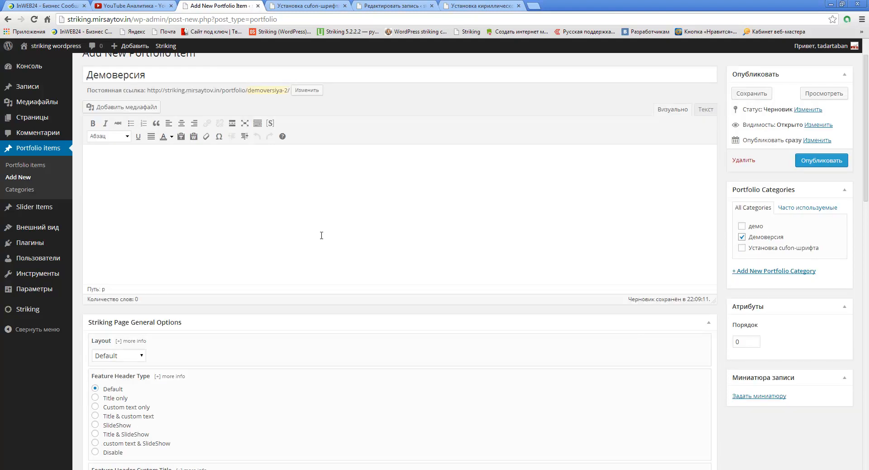
scroll(324, 233, down, 2)
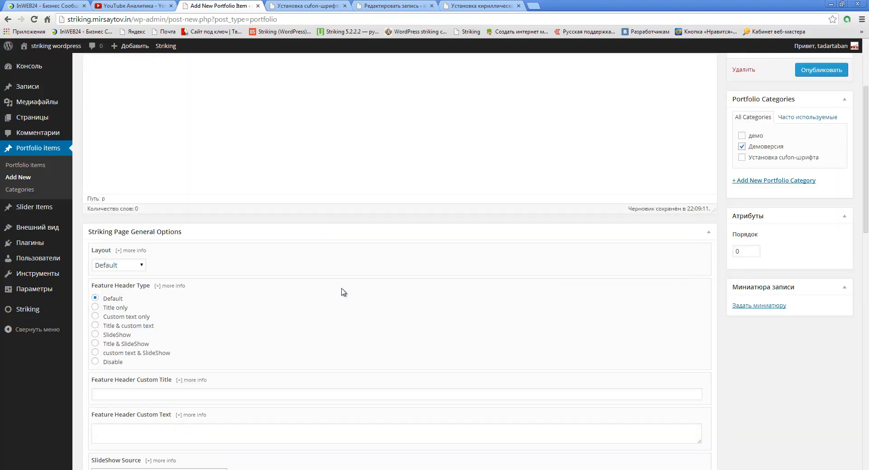
scroll(349, 290, down, 5)
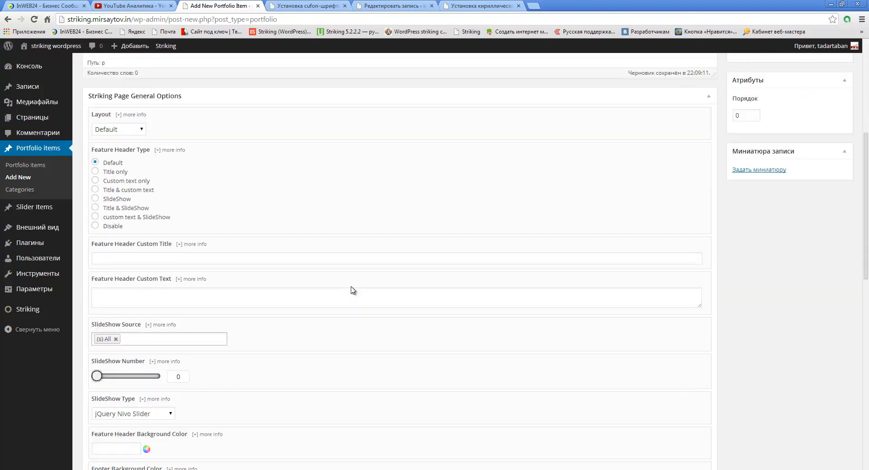
scroll(352, 290, down, 3)
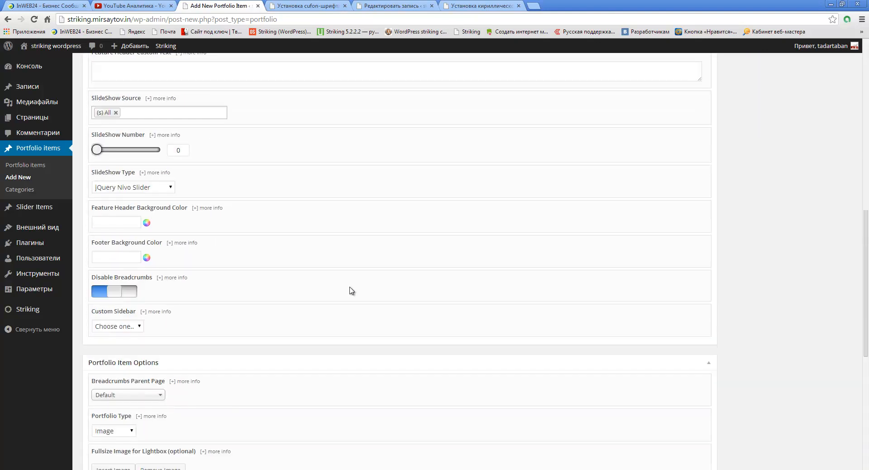
scroll(351, 290, down, 6)
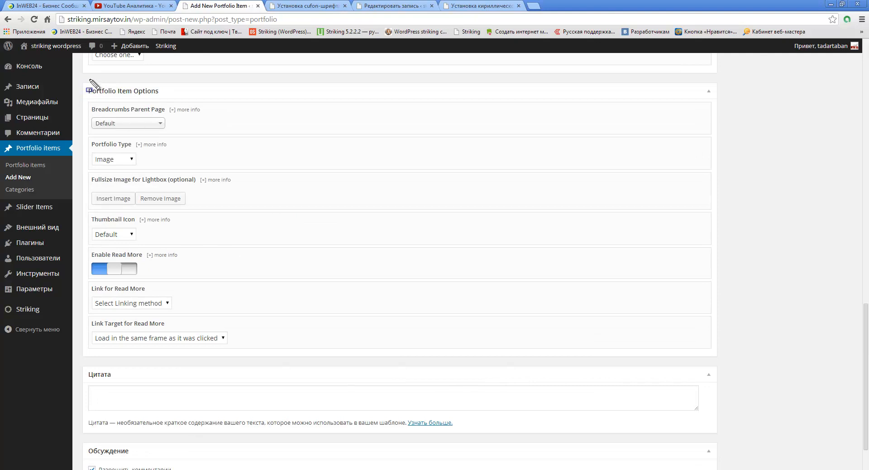
drag(85, 79, 177, 103)
drag(153, 169, 82, 133)
click(132, 159)
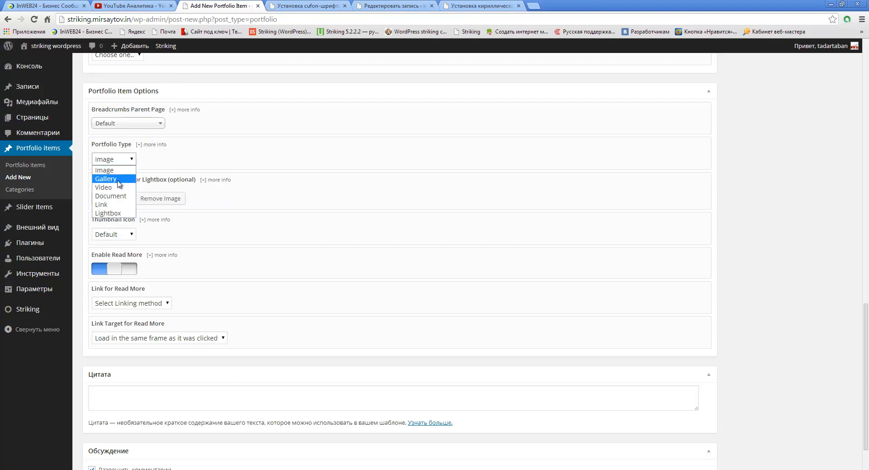
click(119, 179)
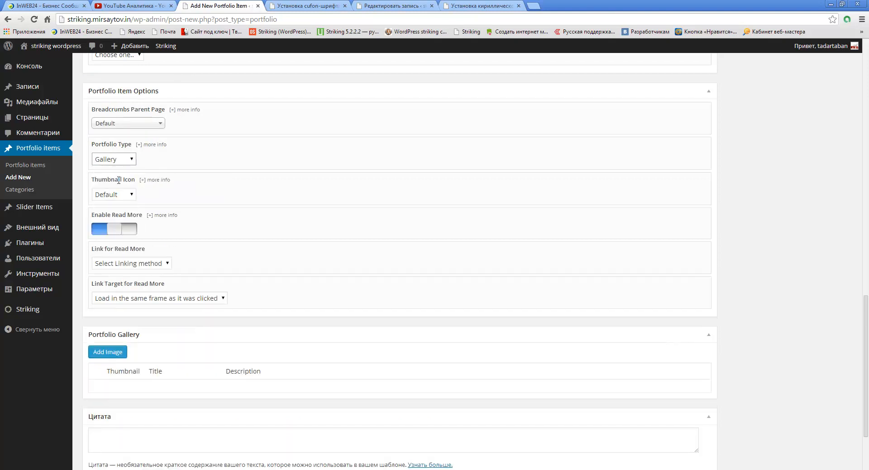
Step: Start adding an image to the Portfolio Gallery and show the images in the media library
scroll(242, 169, down, 3)
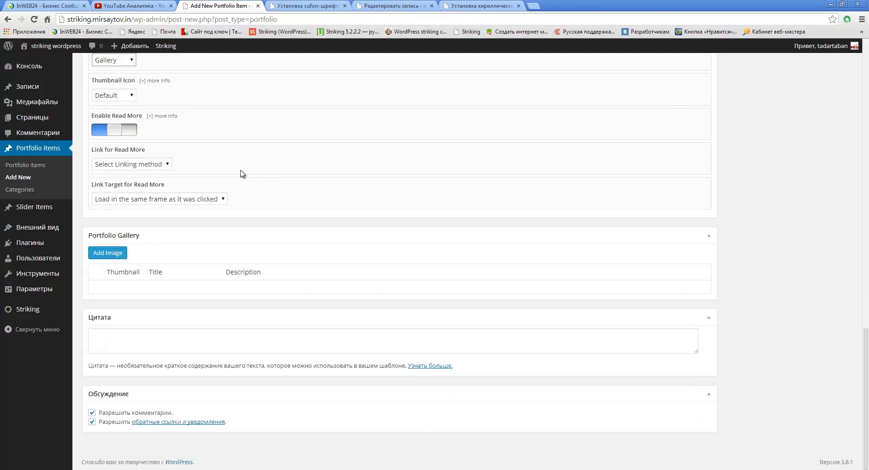
mouse_move(85, 214)
mouse_down()
mouse_move(134, 268)
mouse_move(170, 290)
mouse_up()
key(Escape)
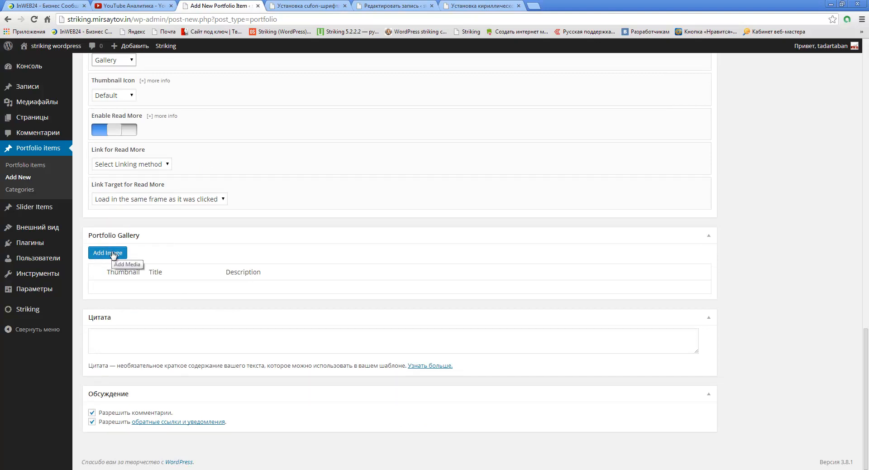
click(113, 254)
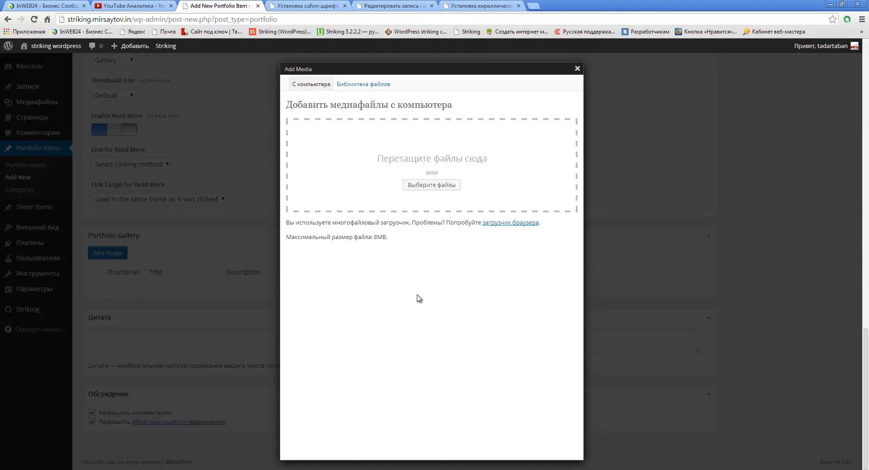
click(380, 90)
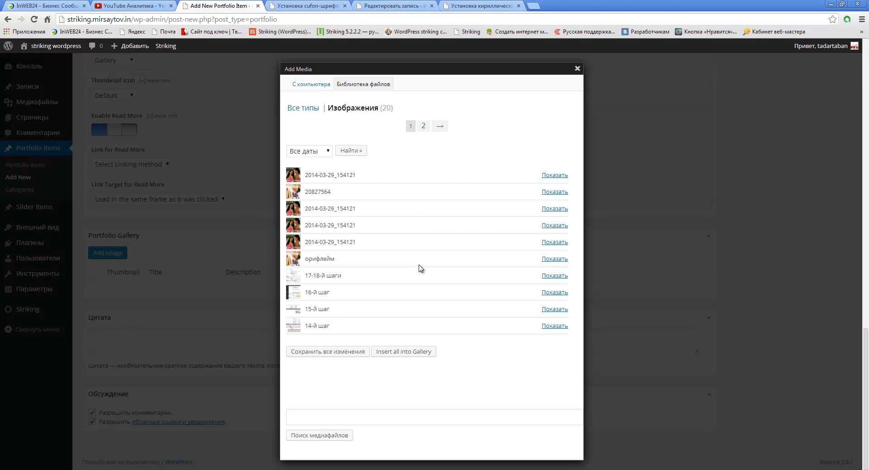
Step: Expand the details of library image 20827564 and change its title to "орифлейм"
click(556, 193)
scroll(486, 231, down, 3)
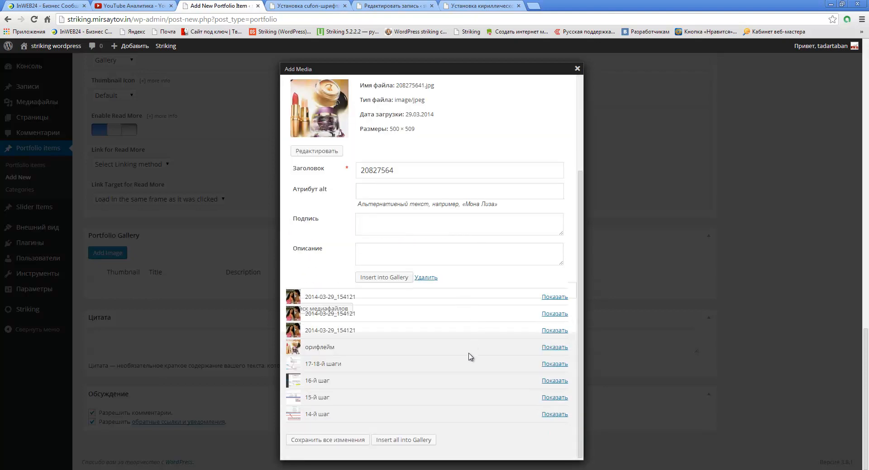
drag(412, 169, 294, 170)
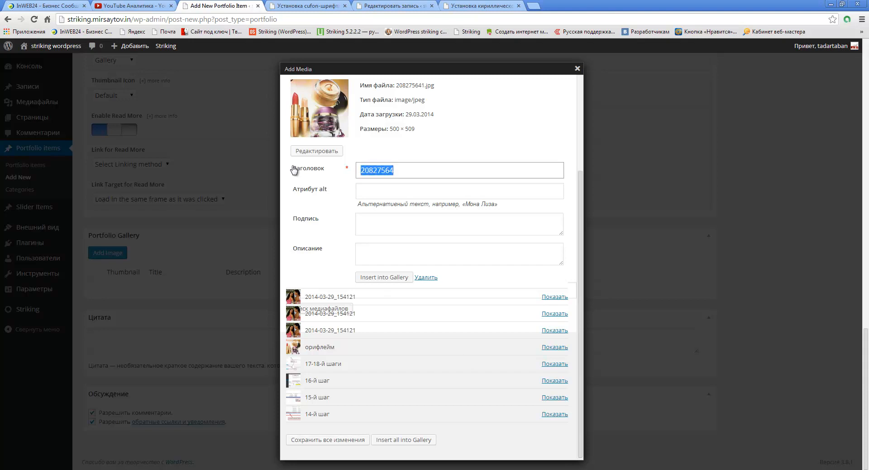
text(орифлейм)
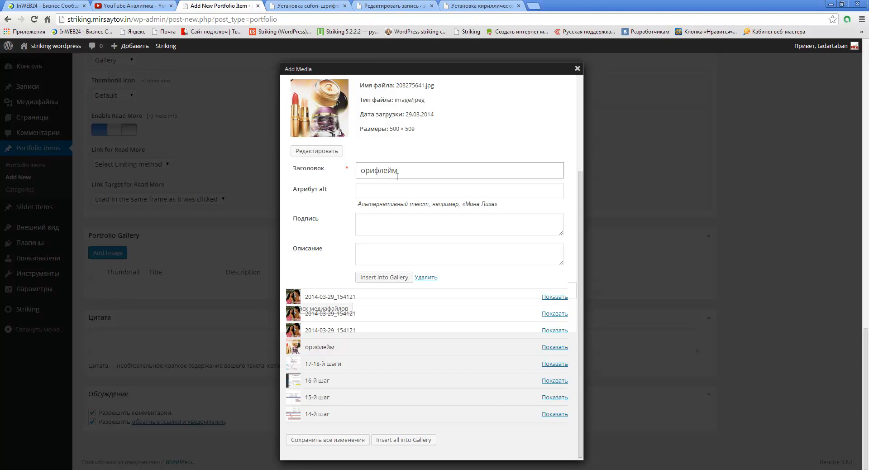
Step: Copy the title "орифлейм" into the image's alt text, caption and description
double_click(362, 169)
key(ctrl+c)
click(393, 193)
key(ctrl+v)
click(389, 222)
key(ctrl+v)
click(382, 249)
key(ctrl+v)
click(322, 276)
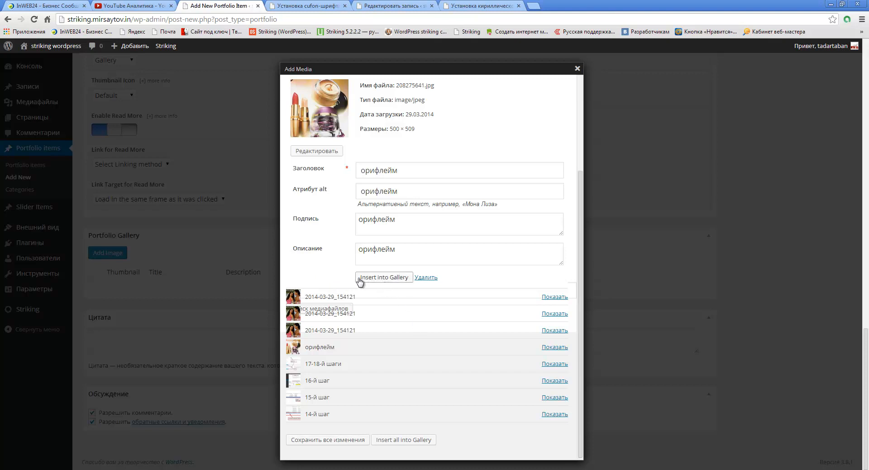
drag(350, 267, 423, 291)
drag(366, 427, 453, 453)
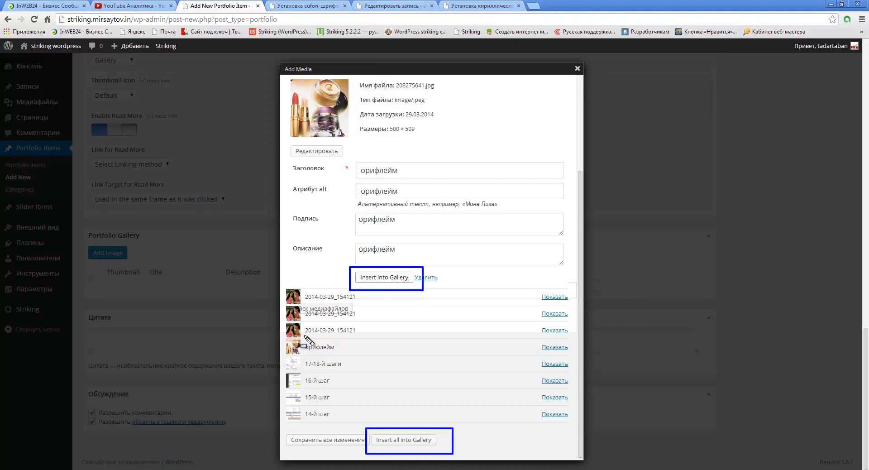
mouse_move(281, 284)
mouse_down()
mouse_move(304, 324)
mouse_move(302, 377)
mouse_up()
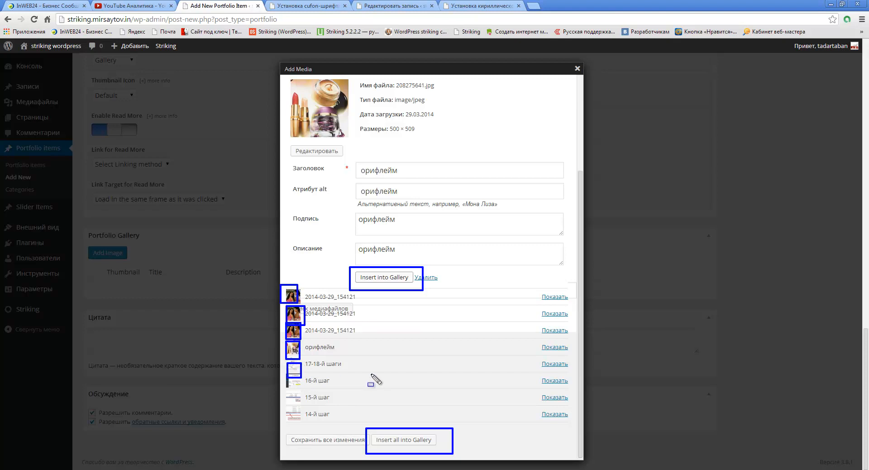
key(Escape)
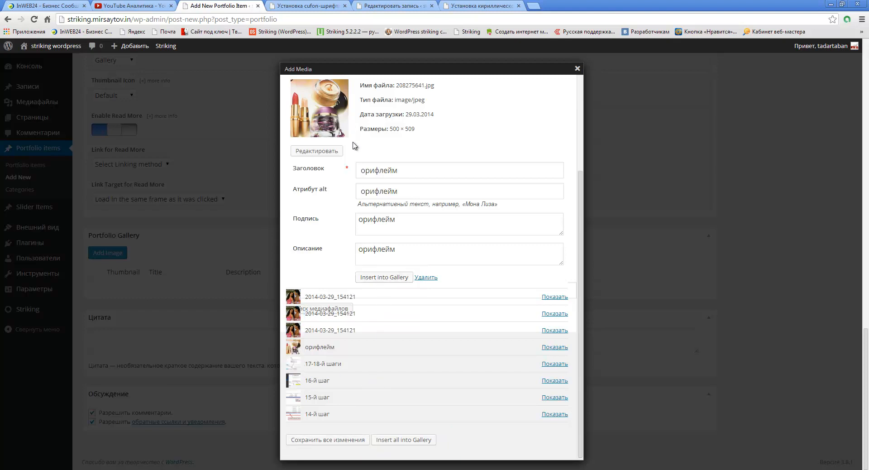
Step: Insert the edited image into the Portfolio Gallery and show the media library again for adding another image
click(386, 279)
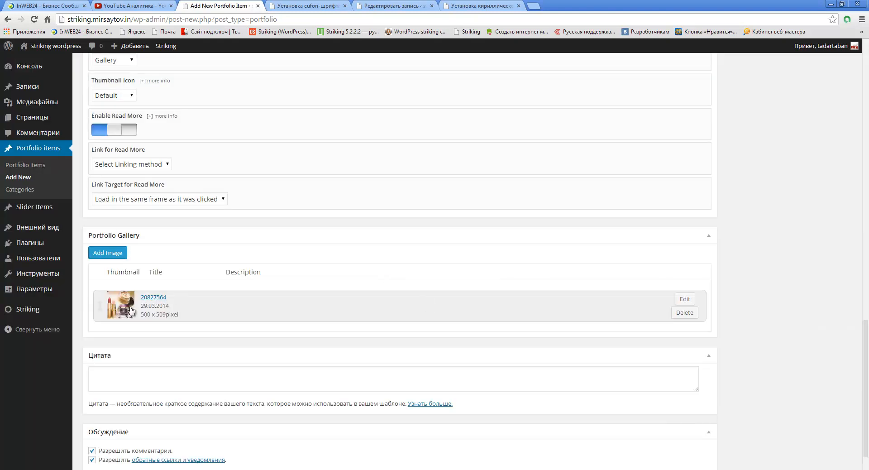
click(116, 253)
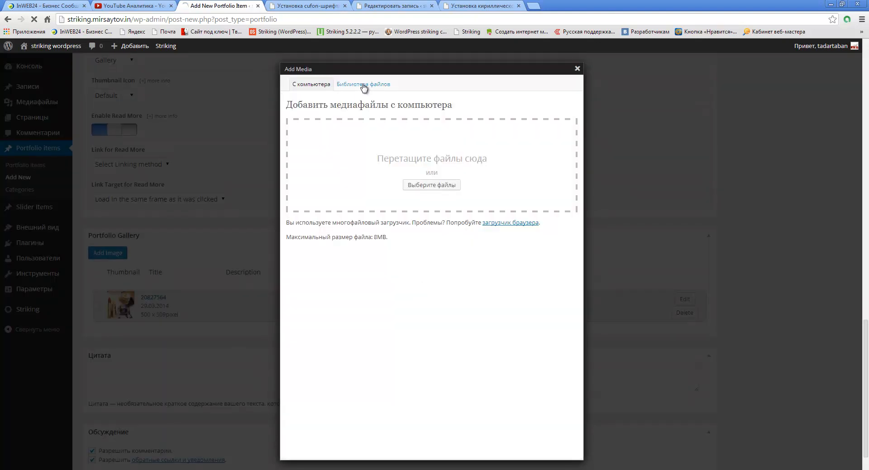
click(364, 85)
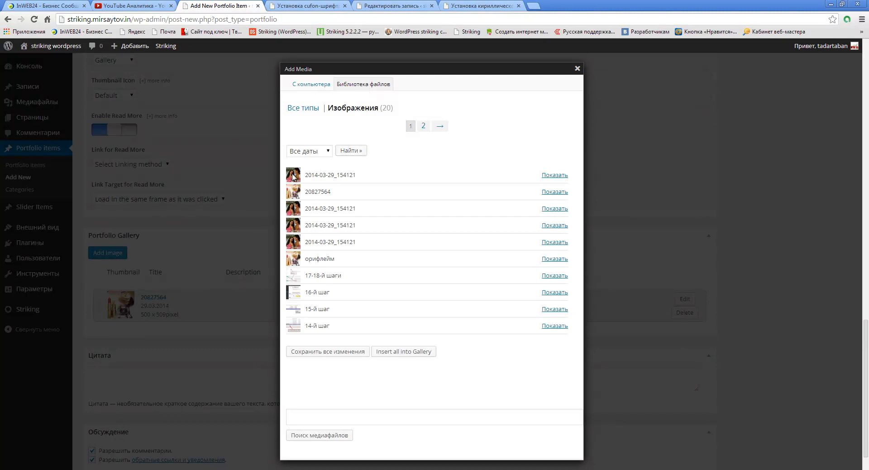
Step: Expand the details of the first library image 2014-03-29_154121 and change its title to "билан"
click(555, 176)
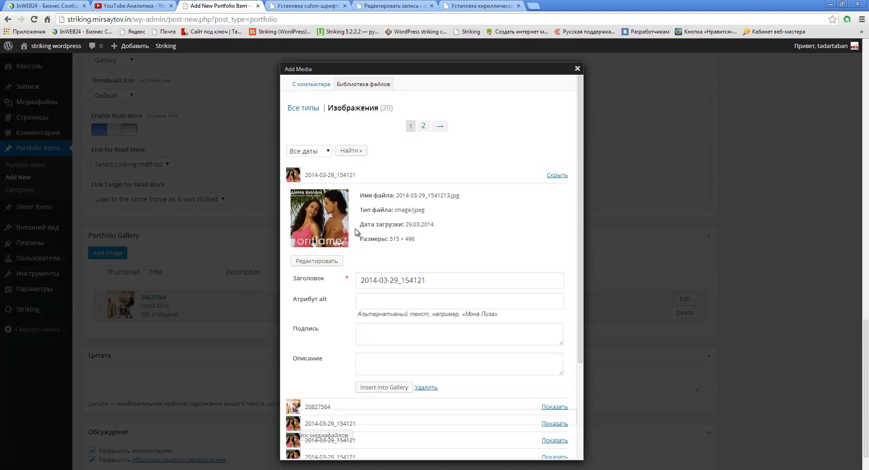
drag(441, 281, 341, 278)
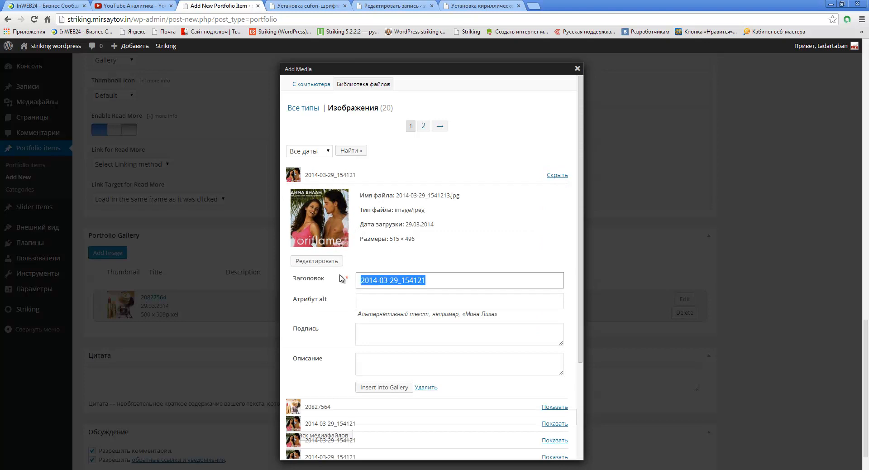
text(билан)
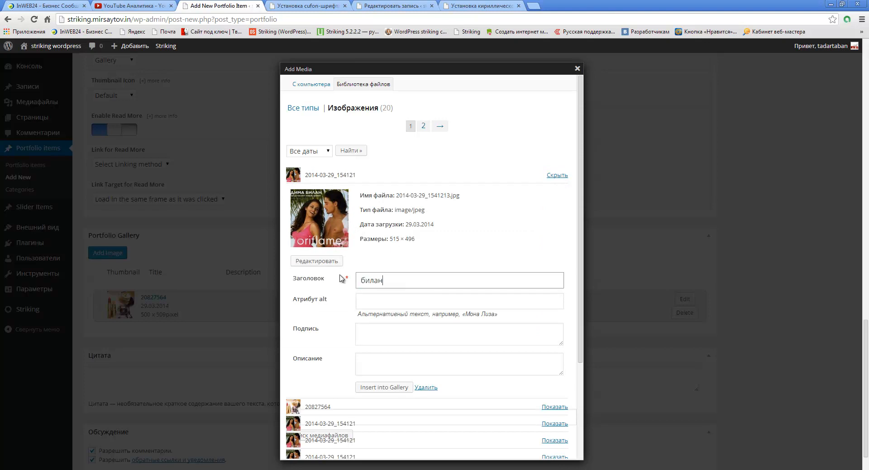
Step: Copy the title "билан" into the image's alt text, caption and description, and insert the image into the gallery
drag(404, 282, 352, 283)
key(ctrl+c)
click(376, 299)
key(ctrl+v)
click(377, 330)
key(ctrl+v)
click(384, 361)
key(ctrl+v)
click(340, 374)
scroll(342, 375, down, 2)
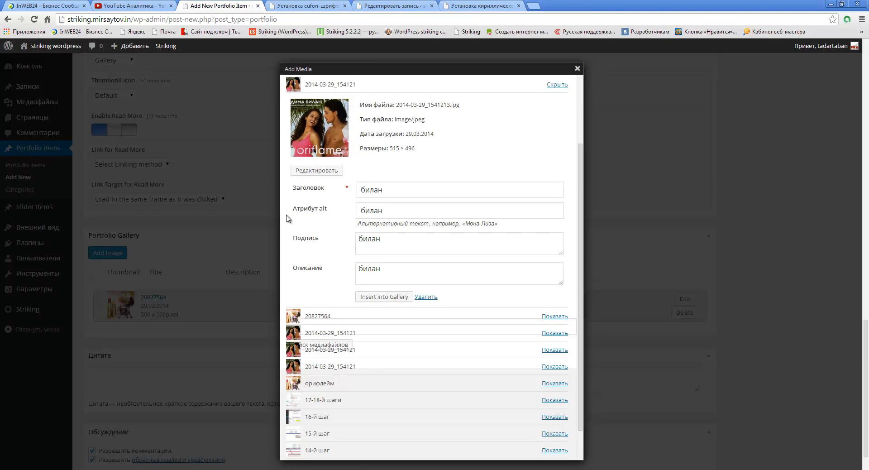
click(390, 297)
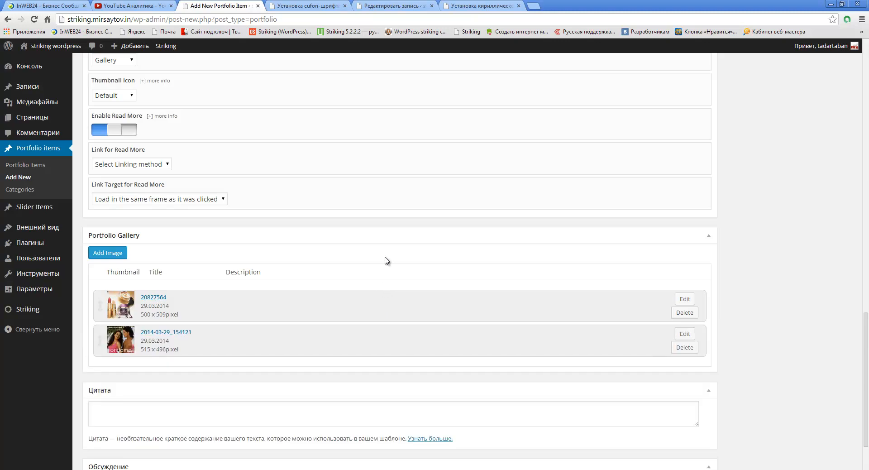
scroll(385, 260, down, 2)
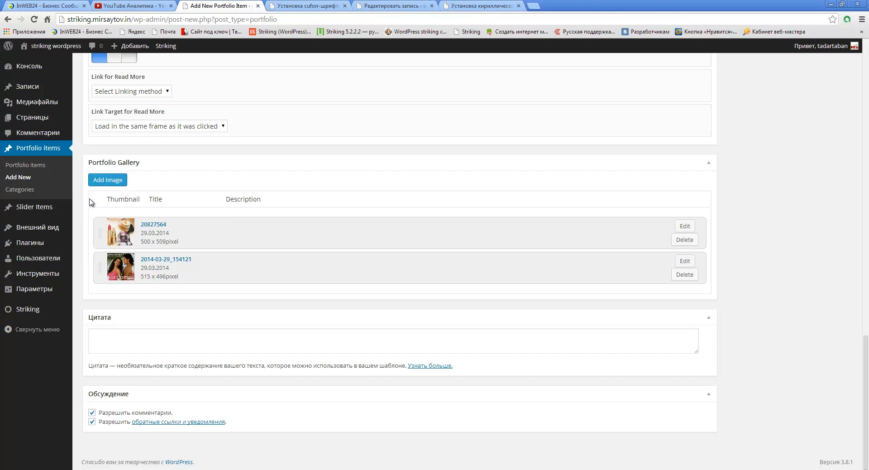
mouse_move(93, 214)
mouse_down()
mouse_move(267, 286)
mouse_move(219, 286)
mouse_up()
key(Escape)
Step: Start setting the item's thumbnail, select the first library image 2014-03-29_1541213.jpg and change its title to "билан"
scroll(705, 347, up, 10)
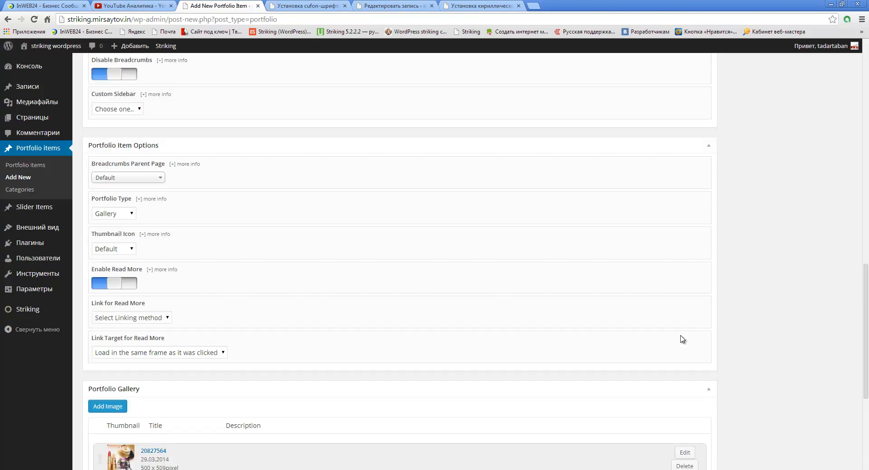
scroll(682, 337, up, 3)
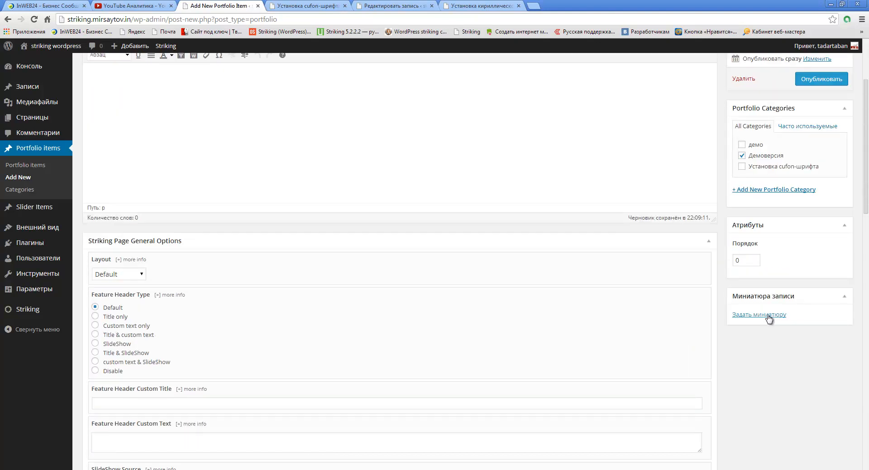
click(769, 318)
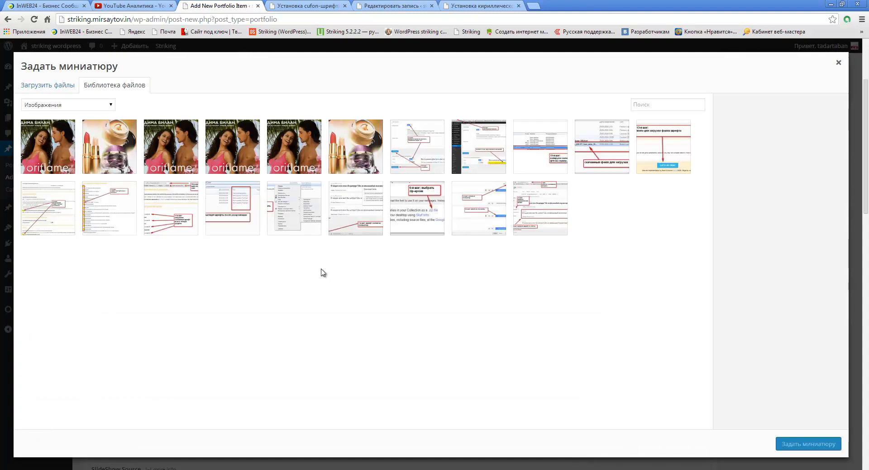
click(49, 143)
drag(818, 234, 708, 230)
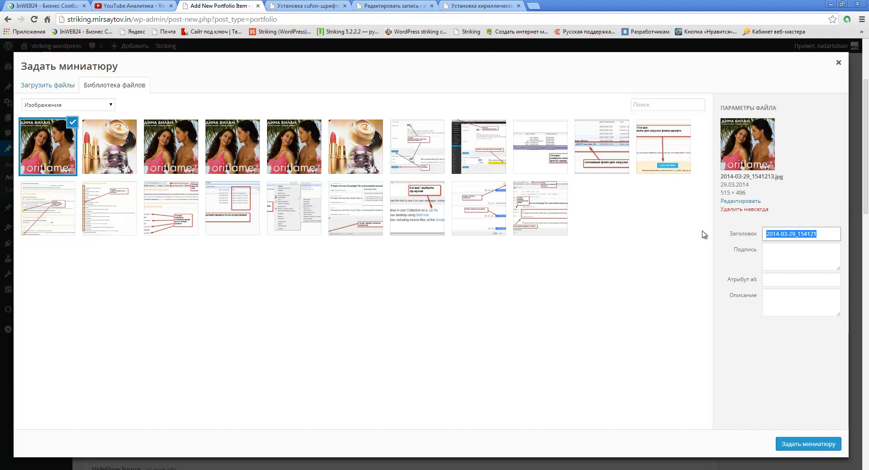
text(билан)
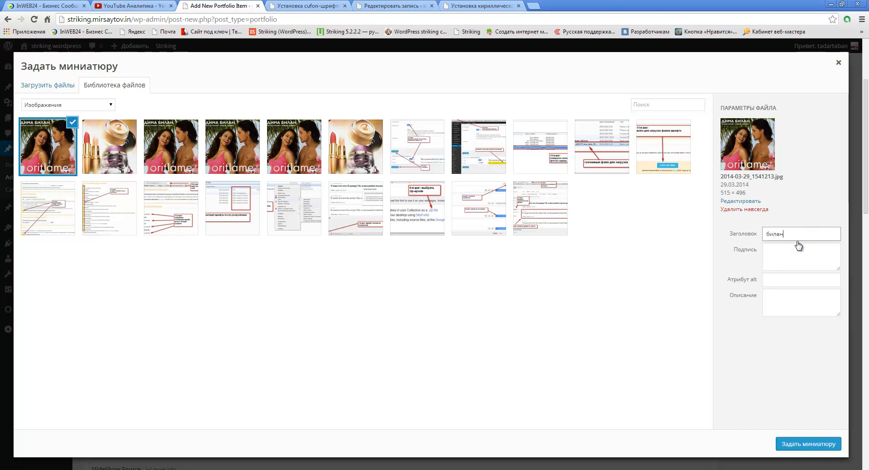
Step: Copy the title "билан" into the image's caption, alt text and description, and set the image as the item's thumbnail
click(732, 232)
key(ctrl+c)
click(783, 258)
key(ctrl+v)
click(786, 279)
key(ctrl+v)
click(782, 300)
key(ctrl+v)
click(783, 444)
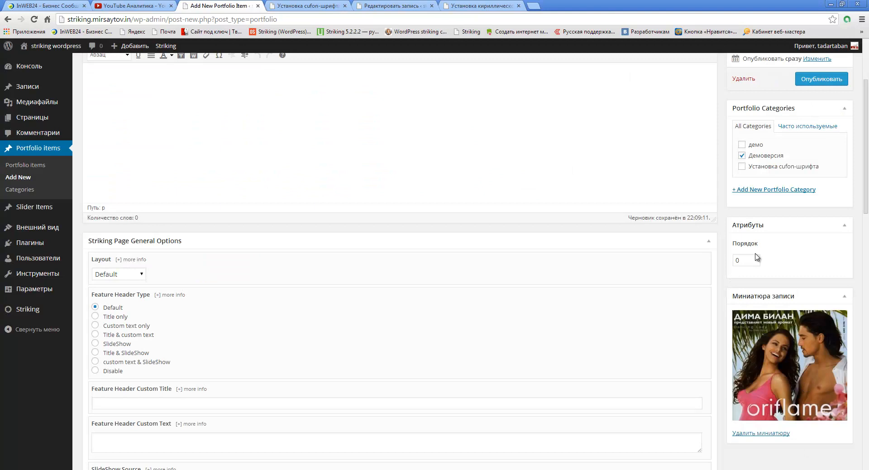
Step: Set the portfolio item's order to 2 and publish the item
click(741, 259)
text(2)
scroll(602, 380, up, 3)
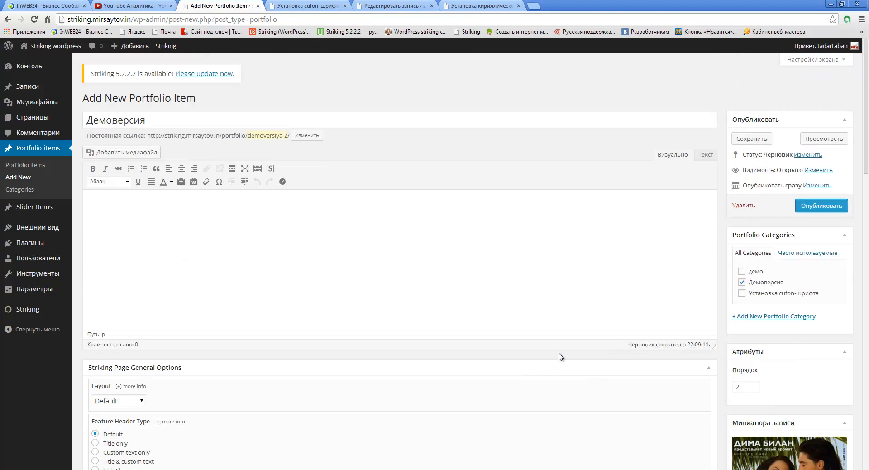
click(829, 209)
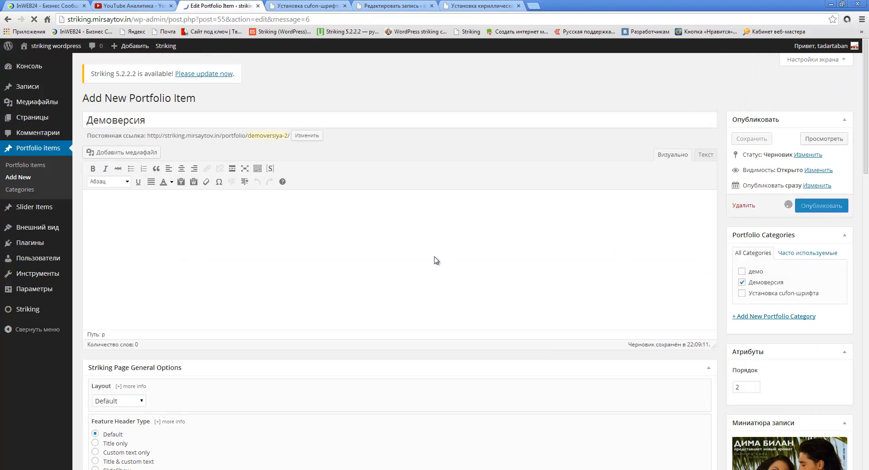
Step: Copy the published item's permalink and open it in a new browser tab
drag(148, 164, 286, 163)
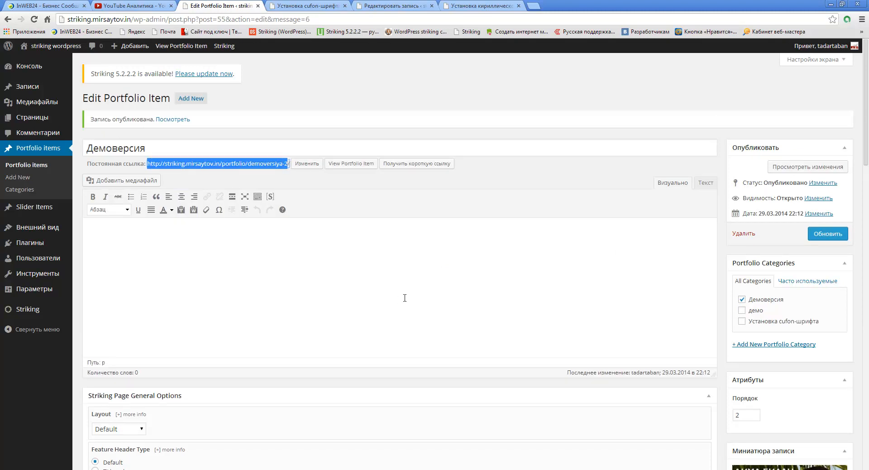
click(534, 5)
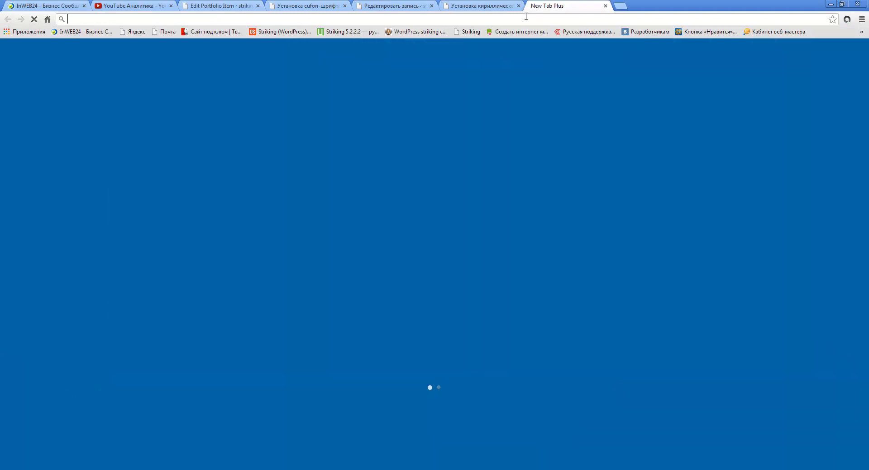
key(ctrl+v)
key(Return)
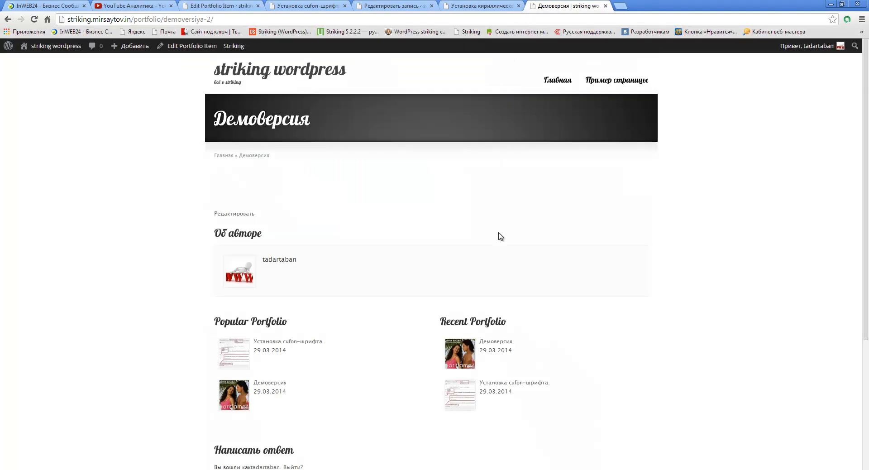
Step: Examine the content area of the published "Демоверсия" page and compare it with the "Установка cufon-шрифта" portfolio page
scroll(482, 233, down, 2)
scroll(425, 235, up, 2)
click(273, 386)
key(ctrl+shift+d)
drag(199, 136, 301, 195)
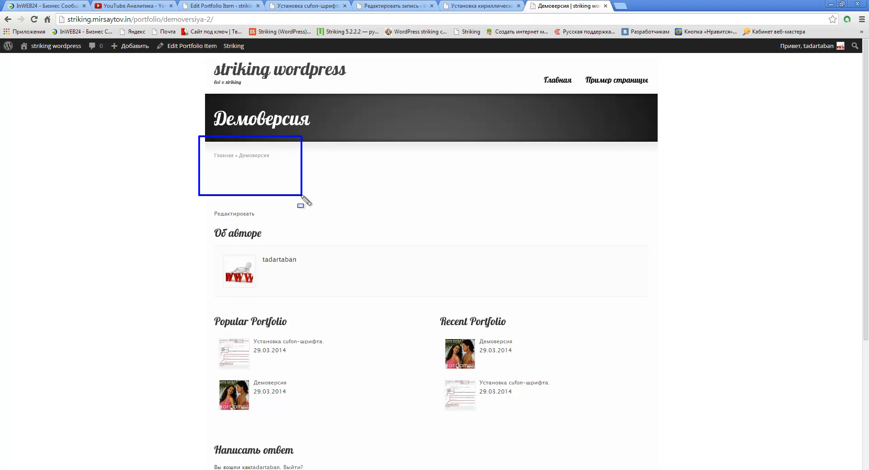
key(Escape)
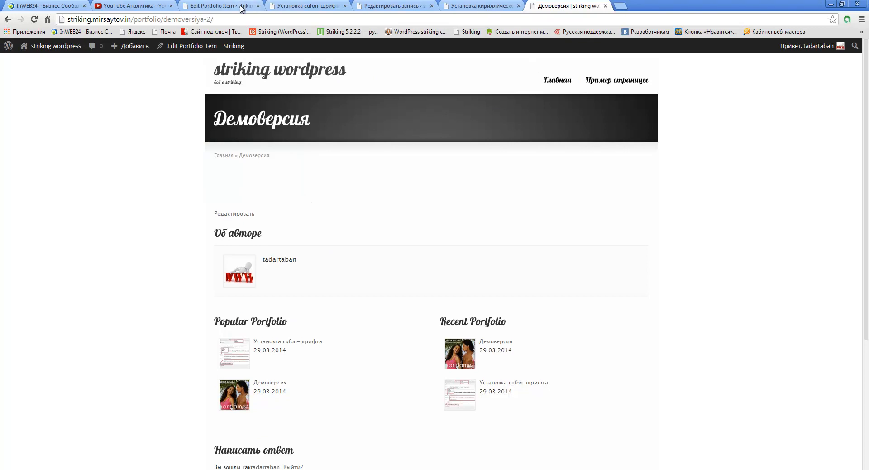
click(303, 7)
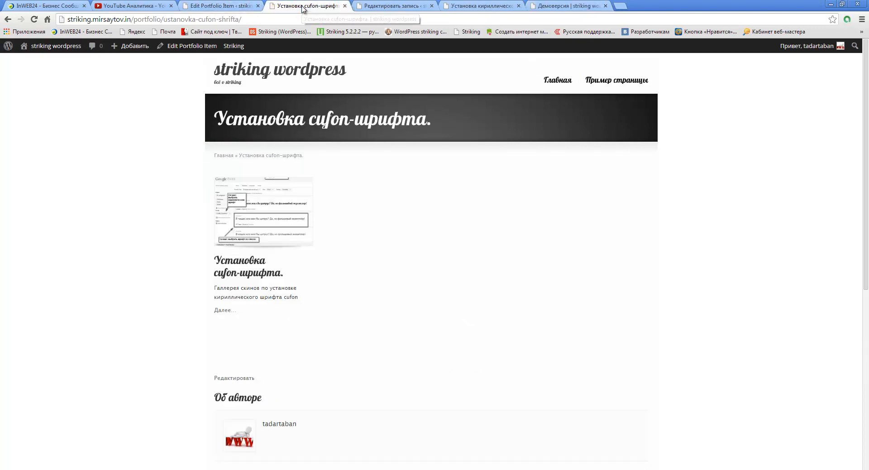
Step: Return to editing the "Демоверсия" item and start inserting a Portfolio shortcode into its empty content
click(202, 7)
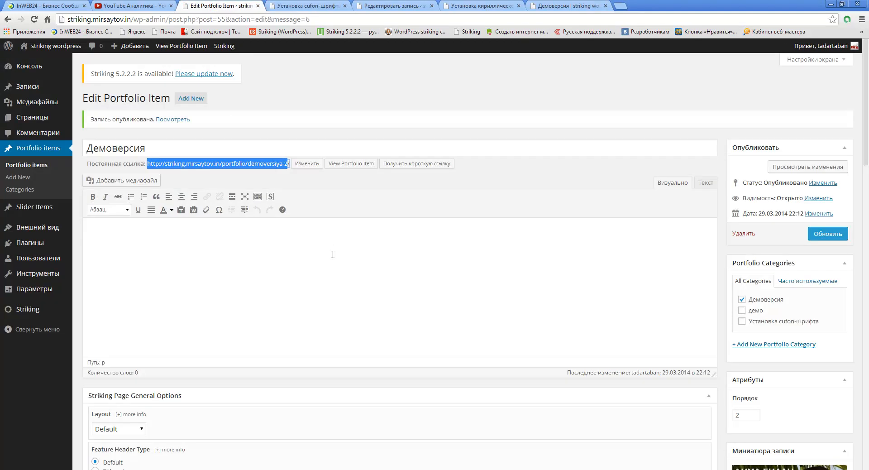
click(332, 255)
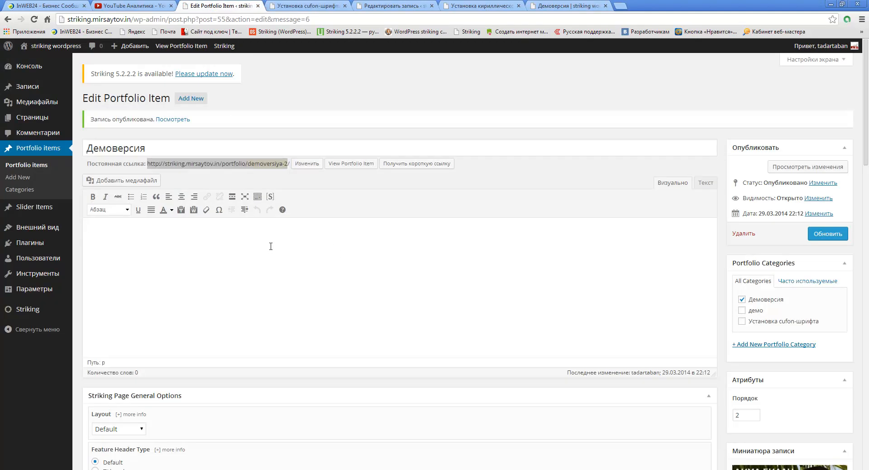
drag(93, 220, 204, 266)
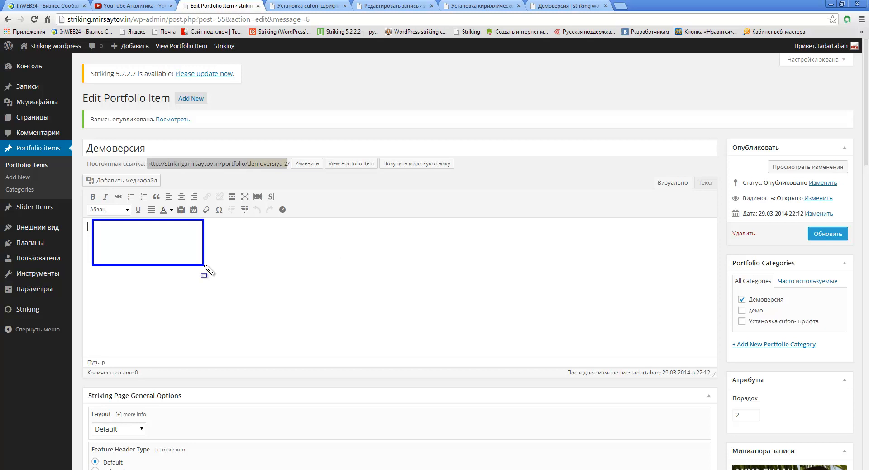
click(270, 197)
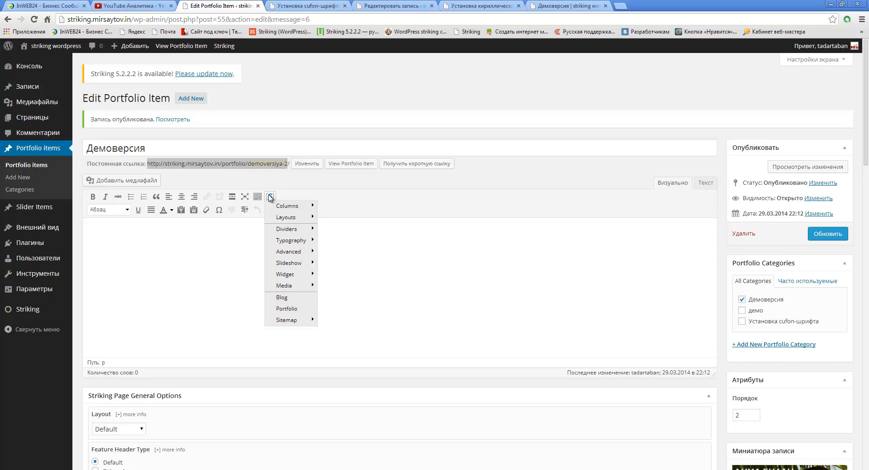
click(286, 311)
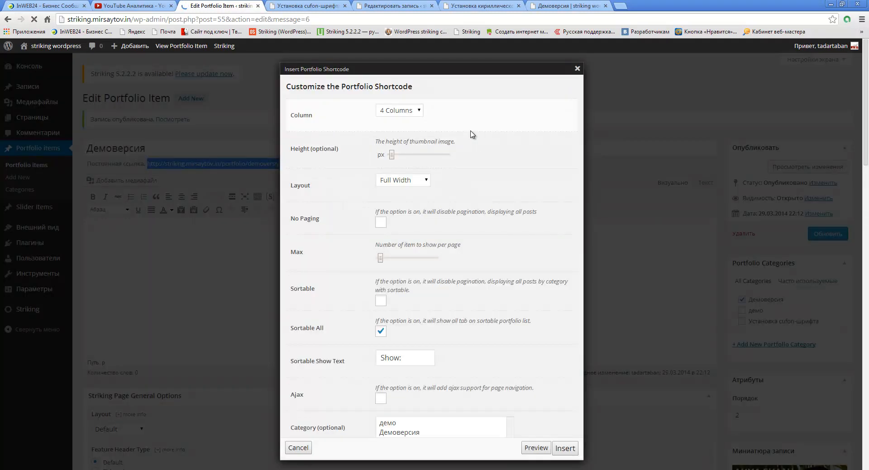
Step: Set the Portfolio shortcode's Column option to 1 Column
scroll(480, 124, down, 8)
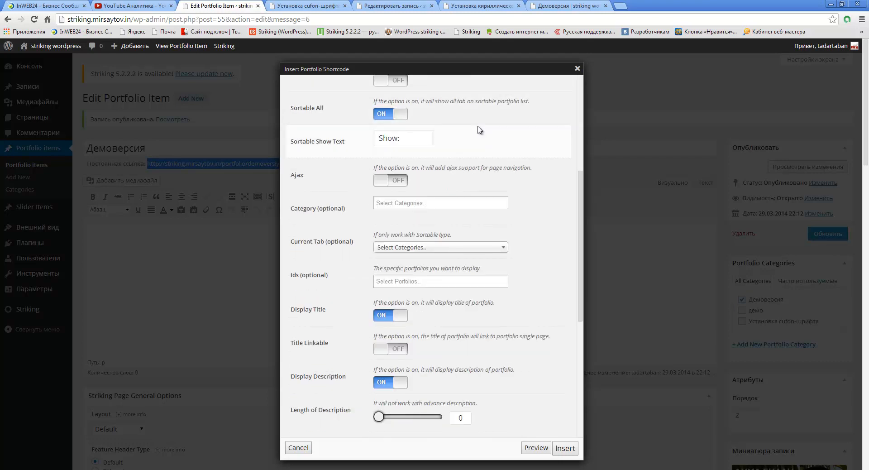
scroll(471, 200, up, 8)
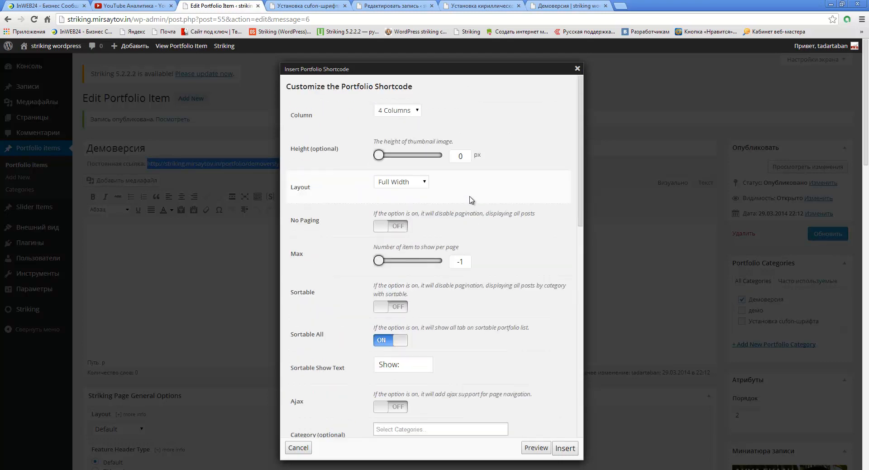
click(415, 113)
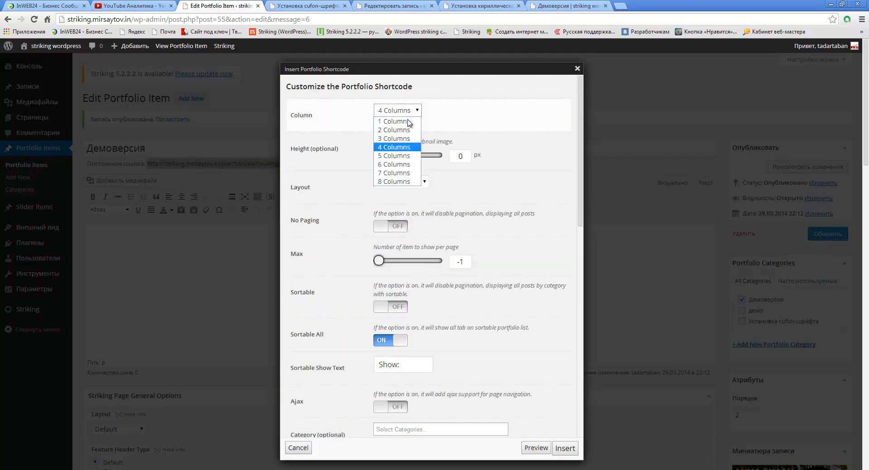
click(406, 125)
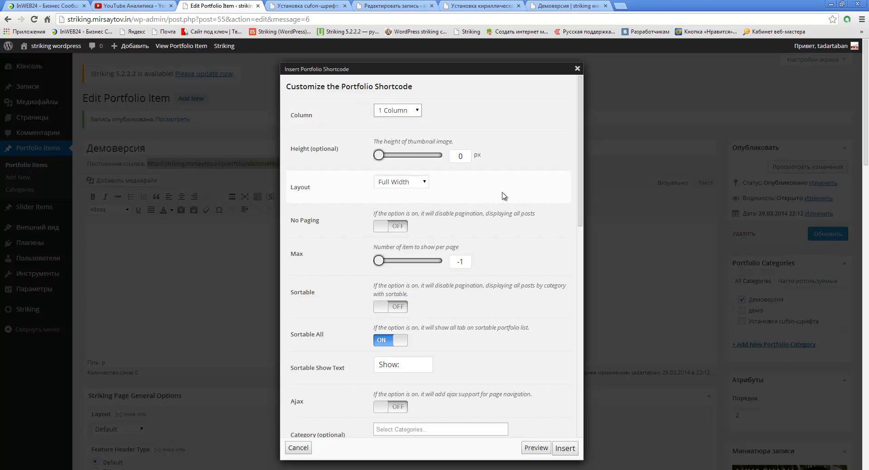
Step: Set both the Category and the Current Tab options of the Portfolio shortcode to "Демоверсия"
scroll(505, 195, down, 3)
scroll(515, 242, down, 1)
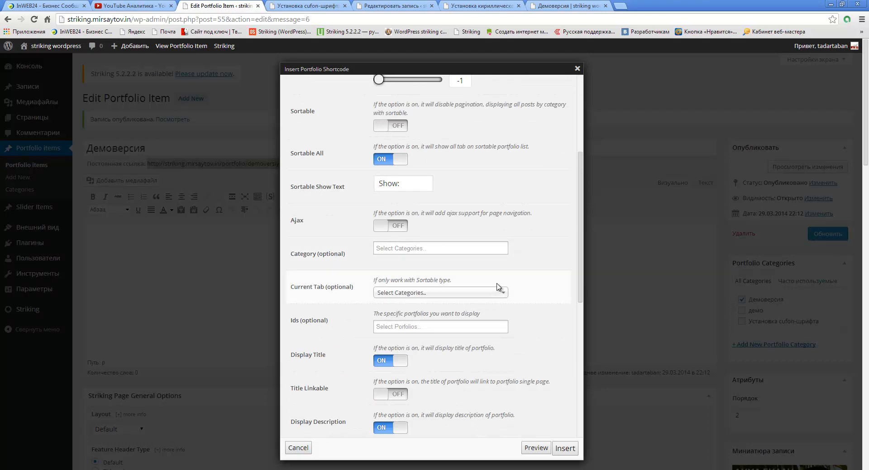
mouse_move(291, 240)
mouse_down()
mouse_move(308, 260)
mouse_move(361, 268)
mouse_up()
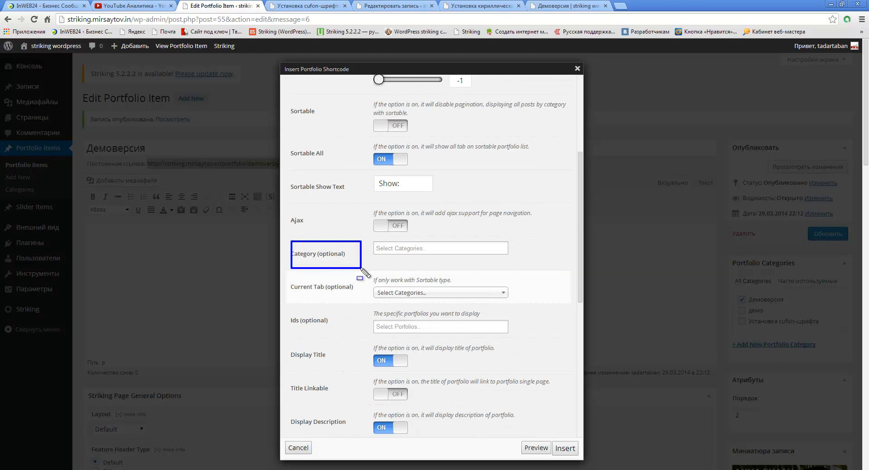
click(396, 249)
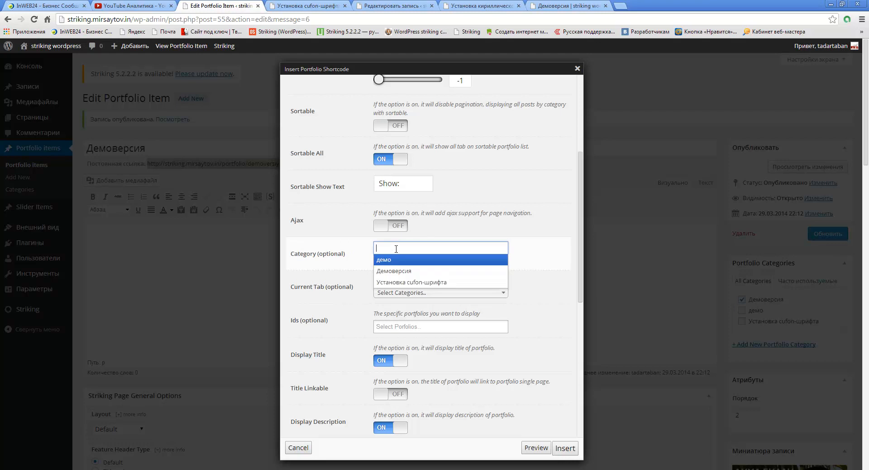
click(406, 274)
drag(292, 287, 362, 295)
click(402, 294)
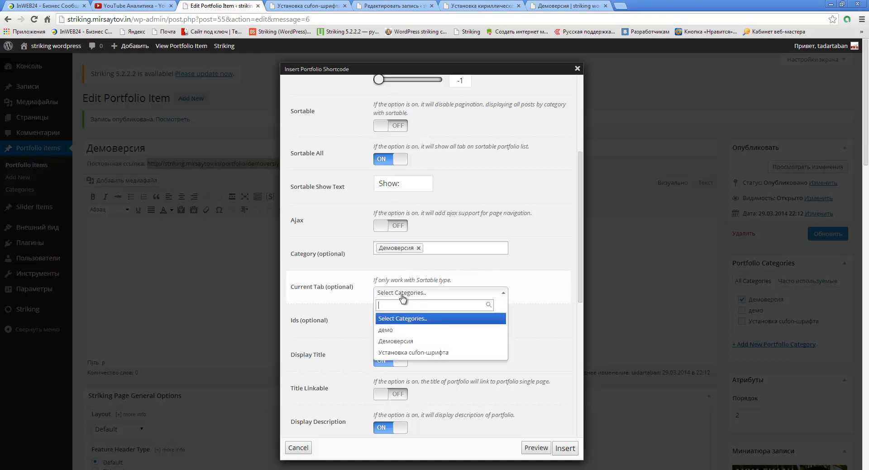
click(401, 342)
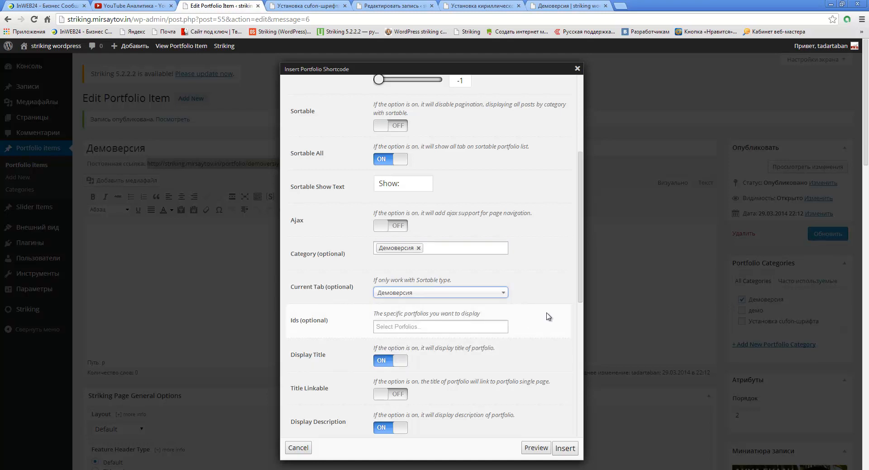
Step: Choose "Демоверсия" as the specific portfolio in the shortcode's Ids option
scroll(549, 316, down, 1)
click(505, 281)
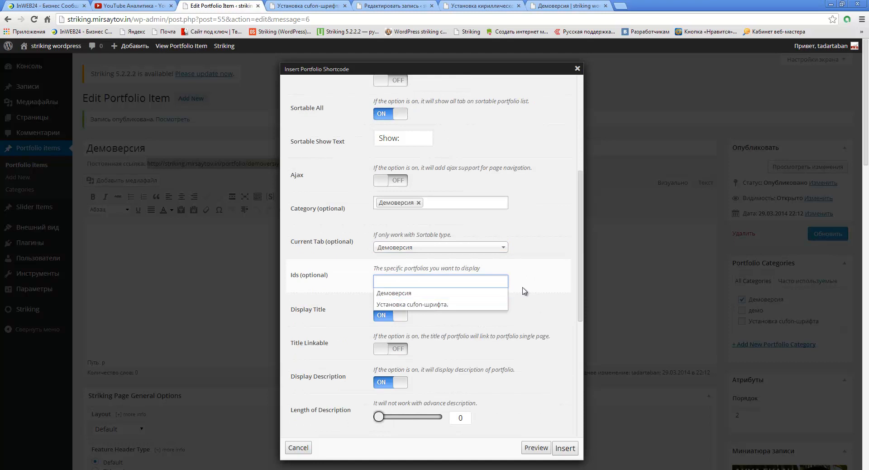
click(422, 293)
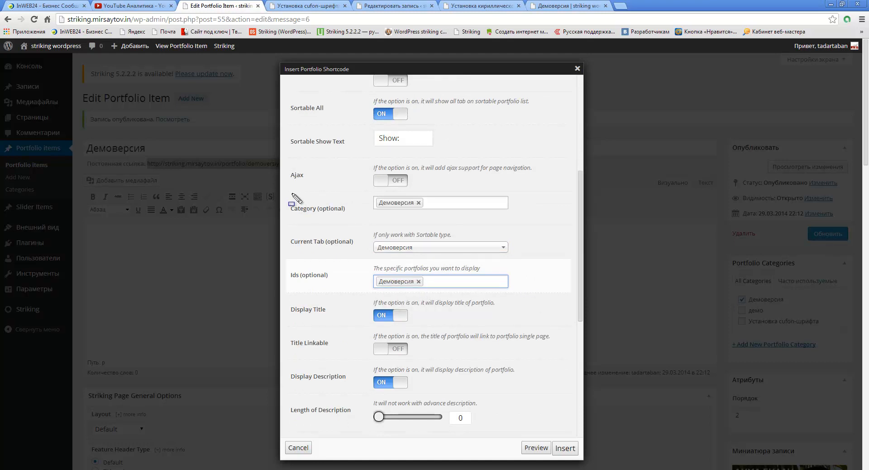
mouse_move(290, 192)
mouse_down()
mouse_move(498, 297)
mouse_move(530, 293)
mouse_up()
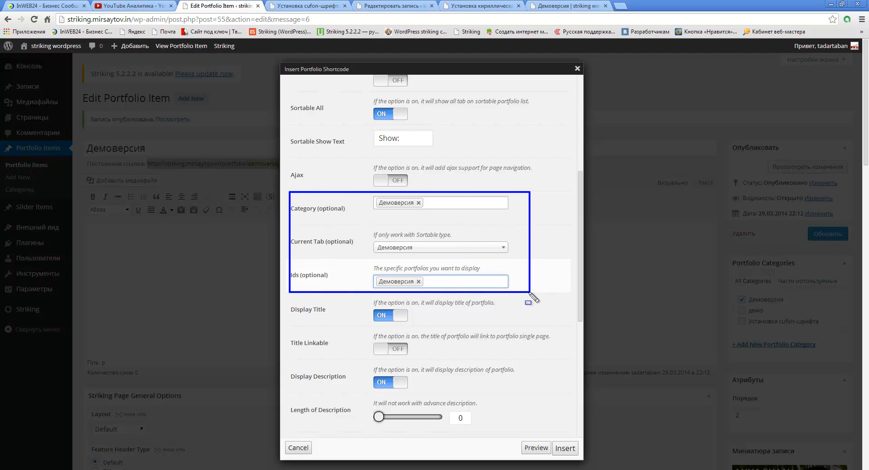
key(Escape)
Step: Preview the Portfolio shortcode, check the title and more link beside the thumbnail, and exit the preview
scroll(528, 297, down, 4)
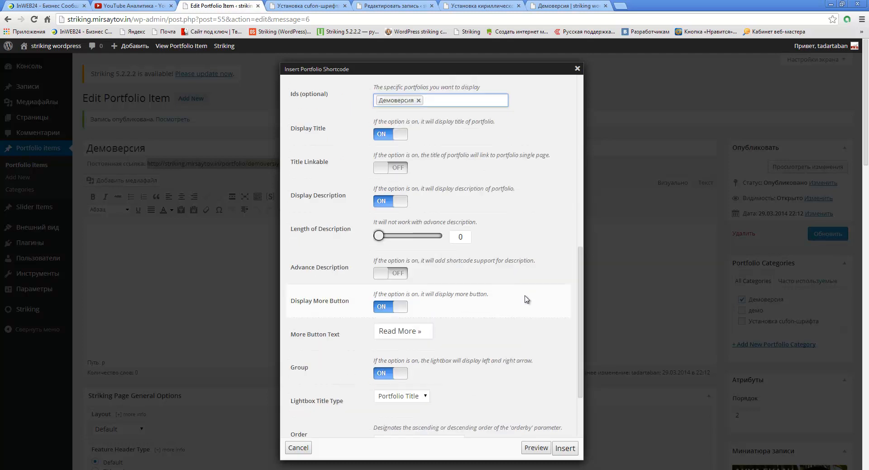
click(536, 448)
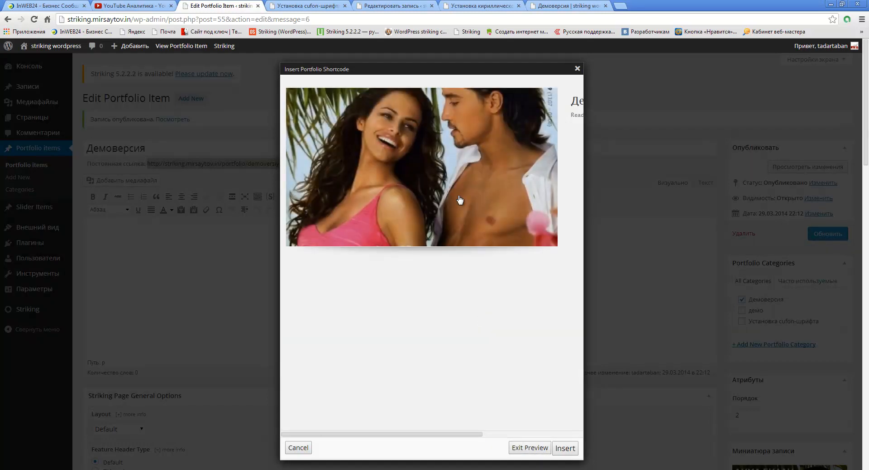
drag(462, 434, 535, 435)
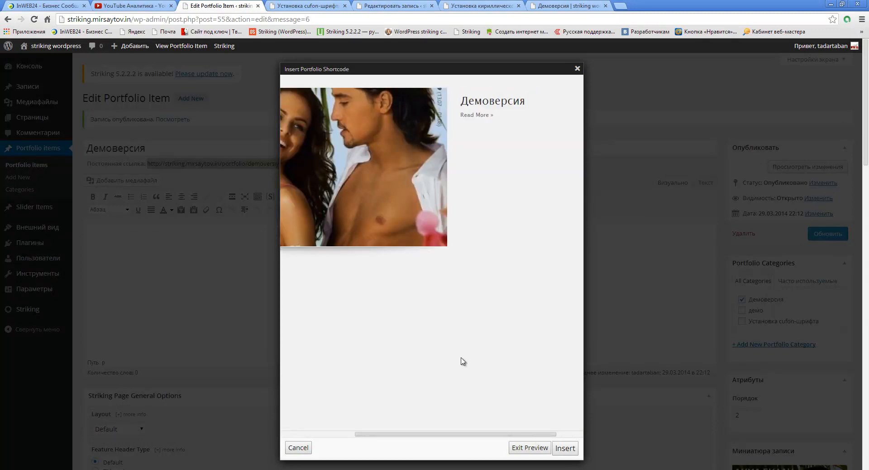
drag(451, 106, 501, 131)
key(Escape)
click(533, 447)
Step: Replace the shortcode's More Button Text with "Далее..."
scroll(465, 318, down, 2)
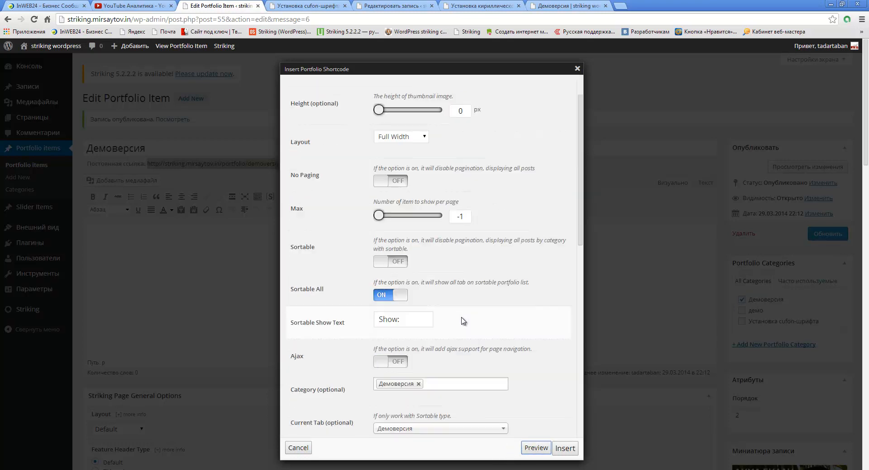
scroll(463, 320, down, 2)
scroll(464, 323, down, 4)
scroll(423, 328, down, 3)
drag(426, 286, 369, 280)
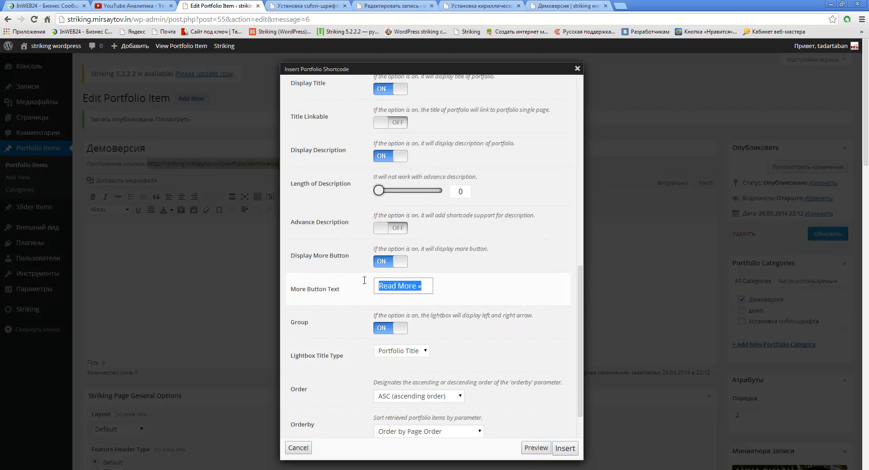
text(Далее...)
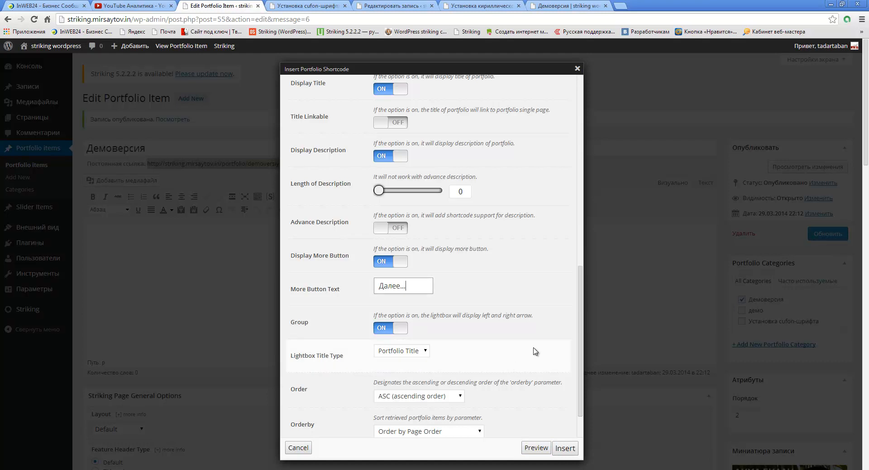
click(549, 330)
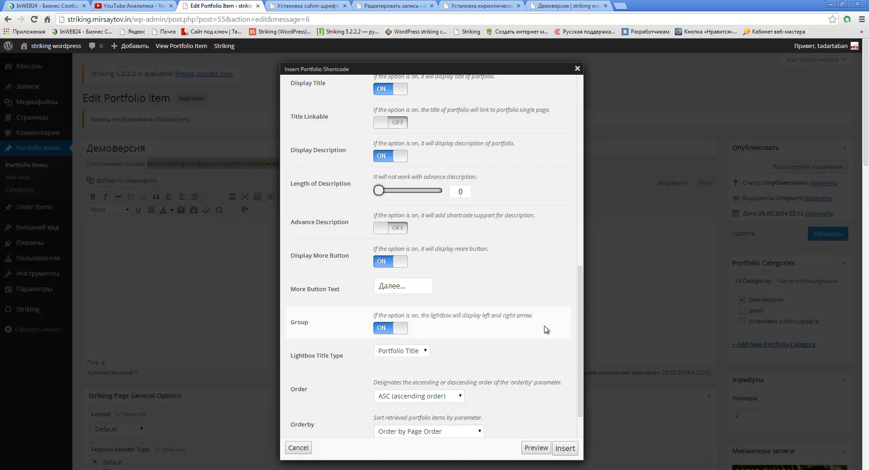
Step: Insert the configured Portfolio shortcode into the item's content and update the "Демоверсия" item
scroll(547, 329, down, 2)
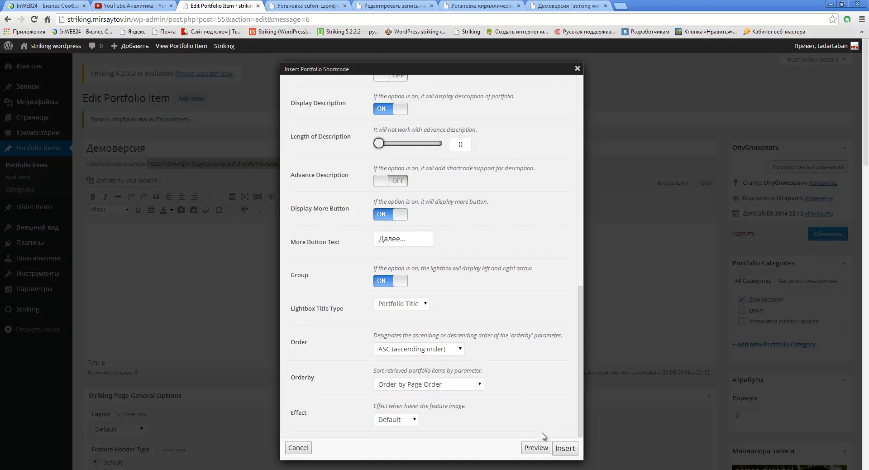
drag(548, 437, 581, 458)
click(566, 450)
drag(368, 227, 395, 229)
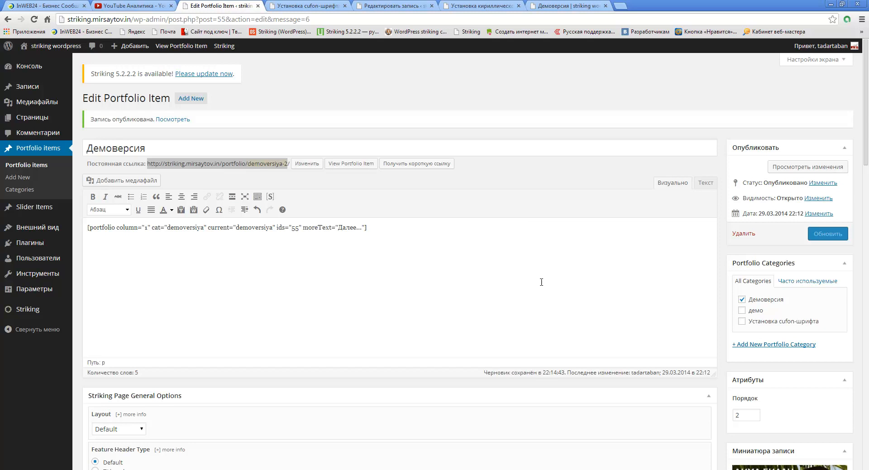
click(823, 235)
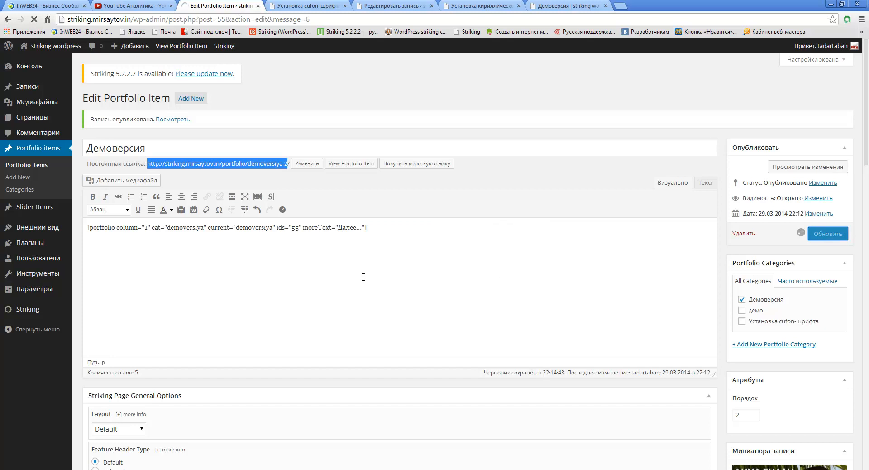
Step: Reload the published "Демоверсия" page in its browser tab and review its content area
click(571, 7)
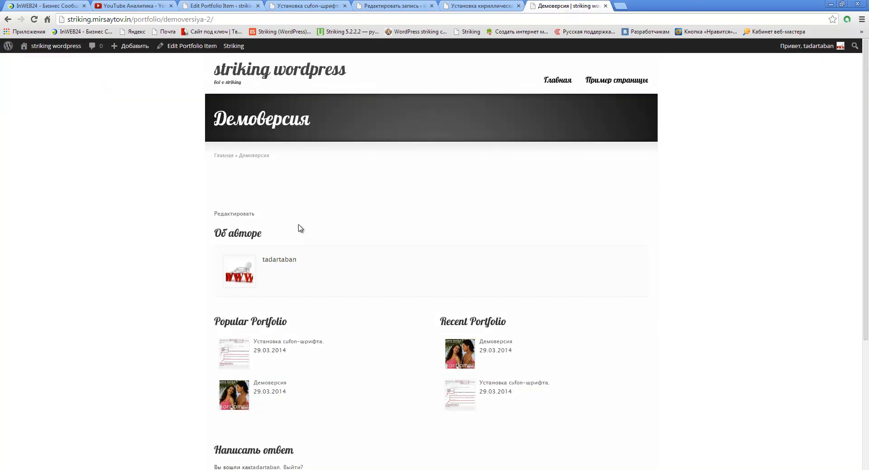
click(34, 20)
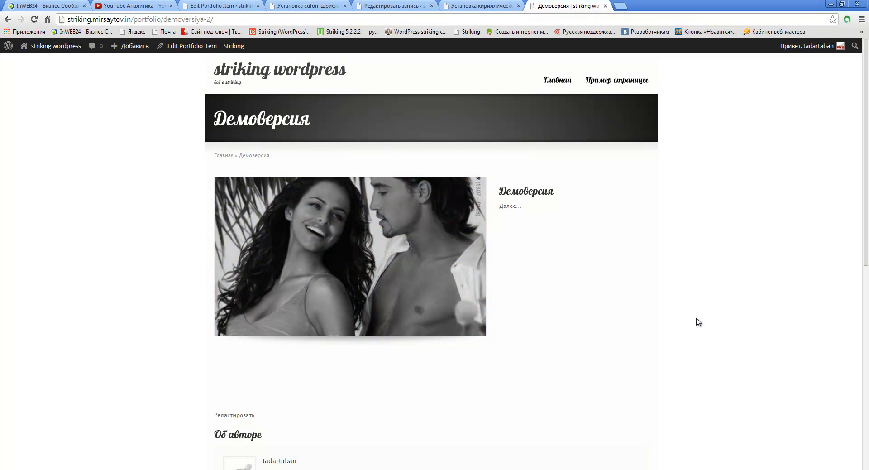
scroll(698, 322, down, 3)
scroll(690, 339, up, 2)
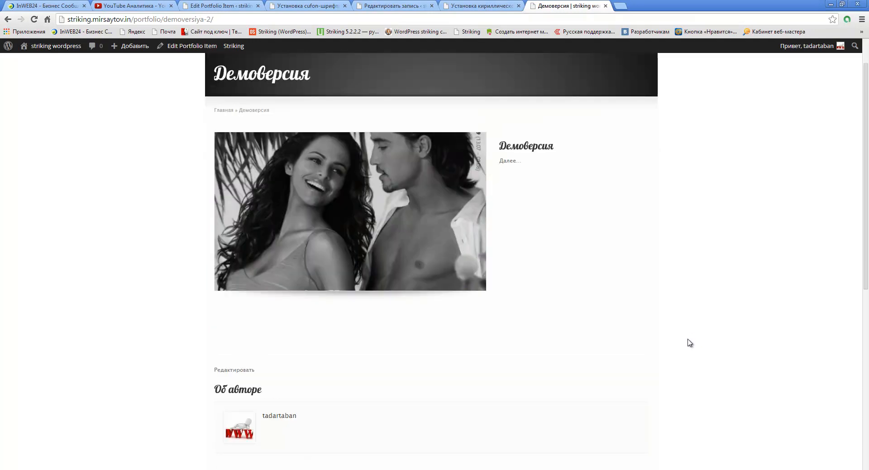
Step: Open the portfolio thumbnail's lightbox gallery, cycle through its images several times, and close it
click(401, 207)
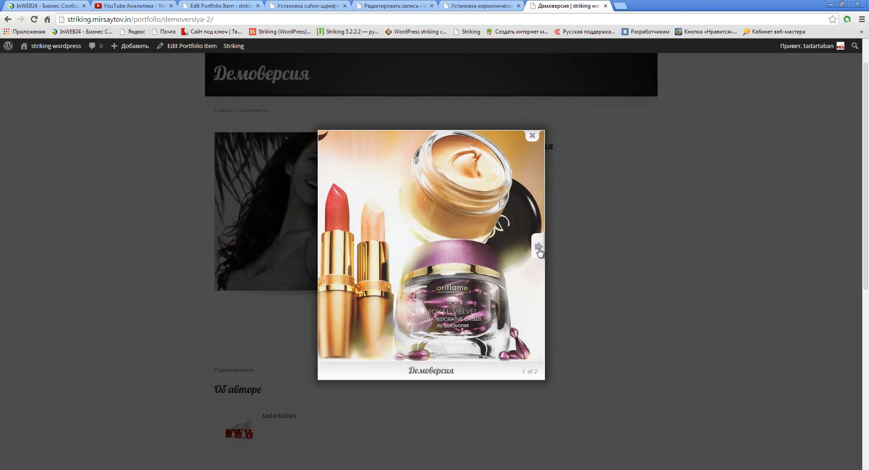
click(538, 247)
click(539, 249)
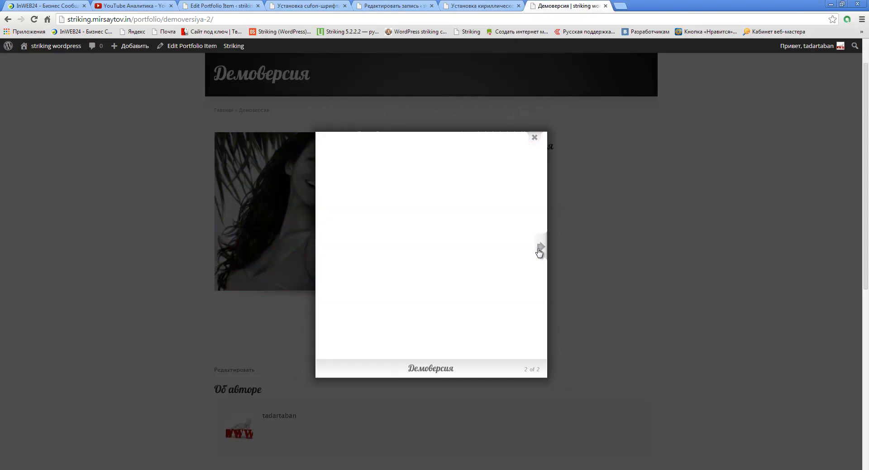
click(539, 249)
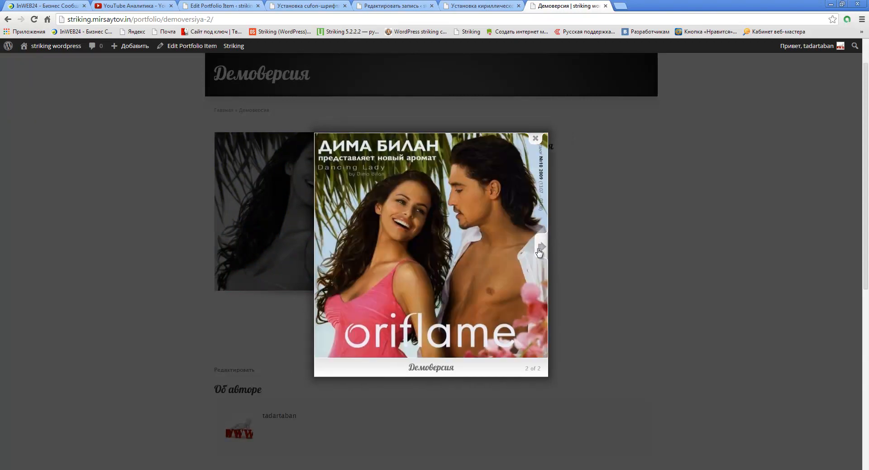
click(539, 249)
click(539, 249)
click(539, 249)
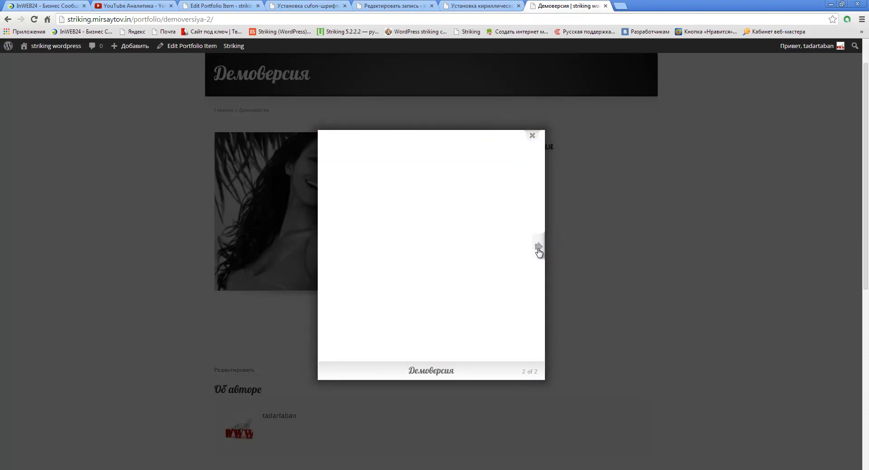
click(540, 249)
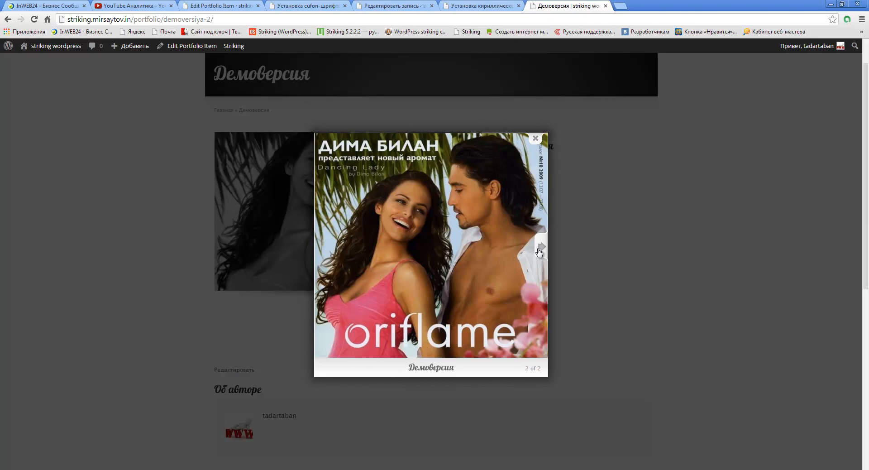
click(539, 249)
click(539, 249)
mouse_move(303, 125)
mouse_down()
mouse_move(492, 305)
mouse_move(565, 393)
mouse_up()
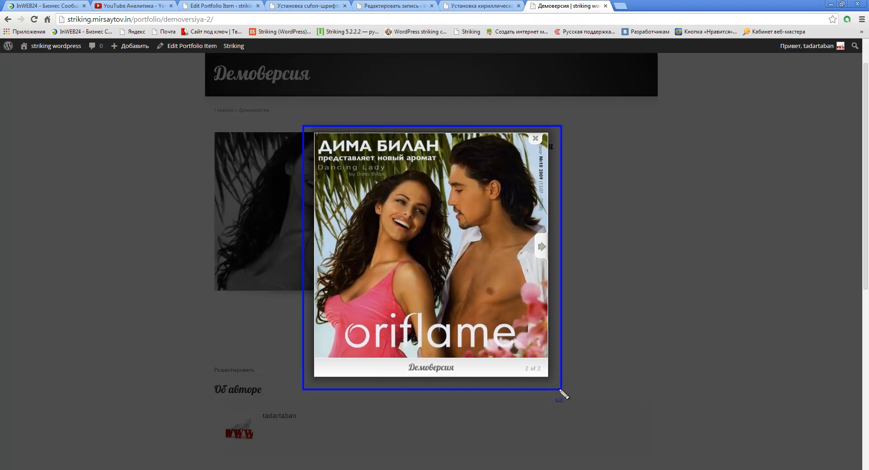
click(535, 139)
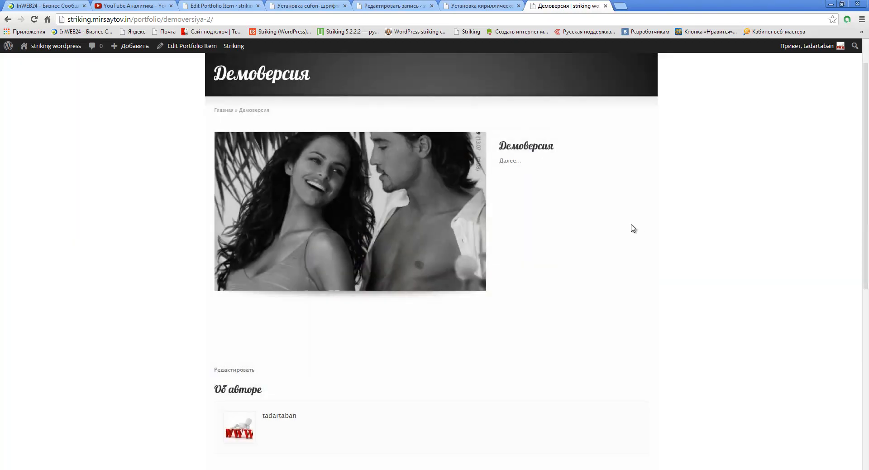
Step: Examine the "Установка кириллического шрифта cufon" post, browsing a few images of its embedded portfolio gallery and reviewing the text and video
click(479, 6)
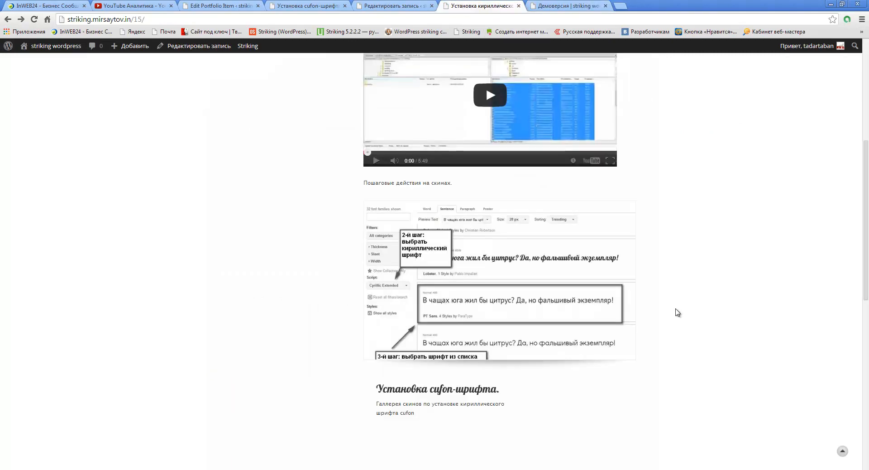
scroll(677, 312, down, 6)
click(498, 270)
click(627, 248)
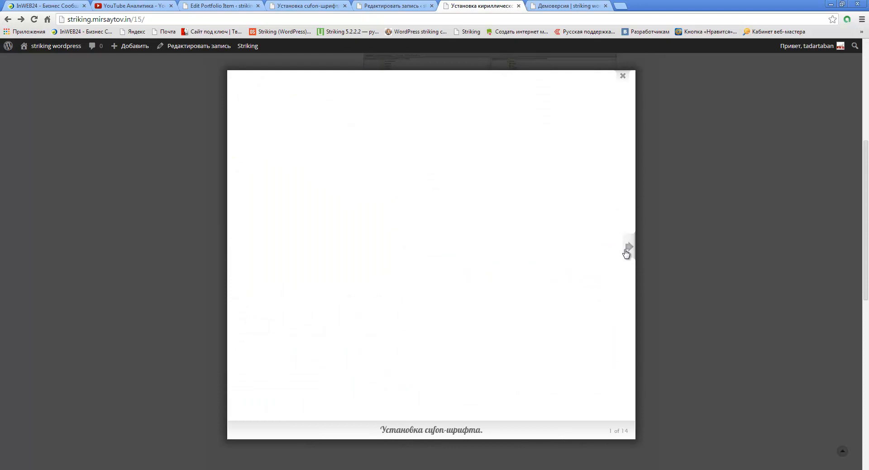
click(627, 248)
click(623, 174)
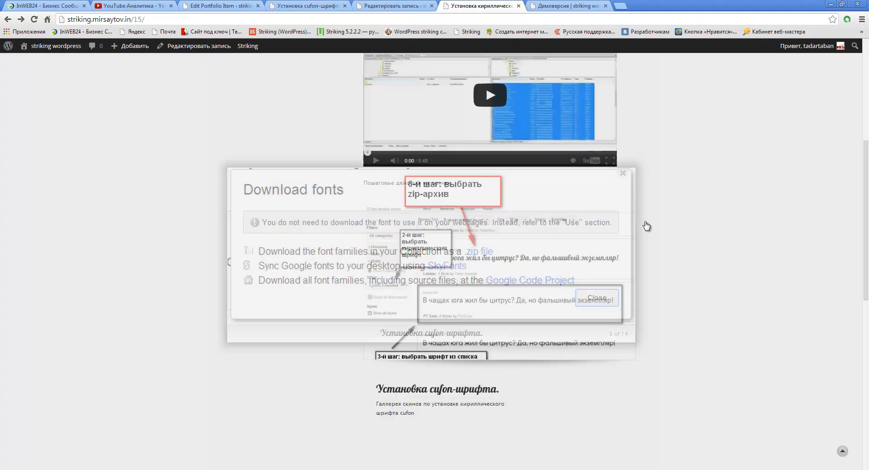
scroll(713, 319, up, 5)
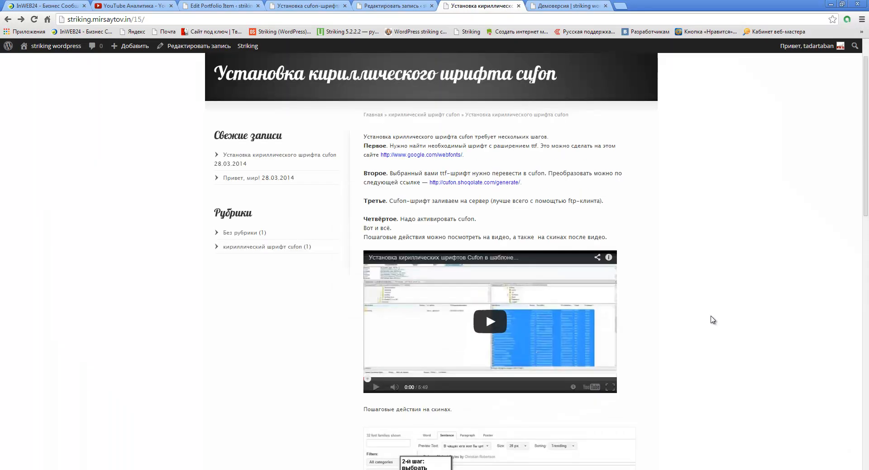
scroll(713, 319, down, 2)
scroll(712, 320, up, 1)
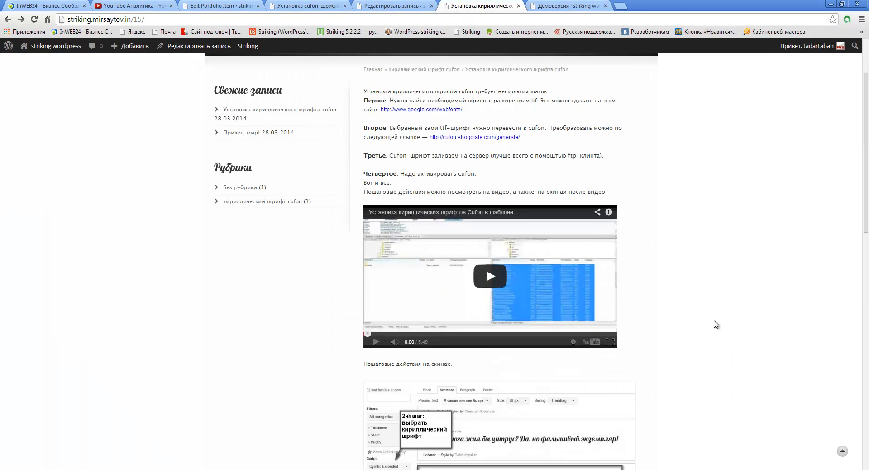
scroll(736, 350, up, 2)
Step: Return to the "Демоверсия" item's editing tab and open the list of all portfolio items
click(221, 7)
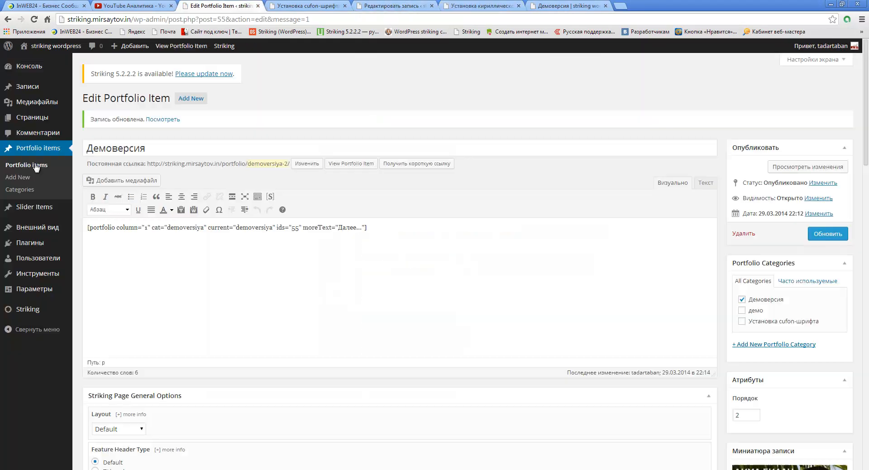
key(ctrl+shift+d)
drag(2, 157, 54, 172)
key(Escape)
click(37, 165)
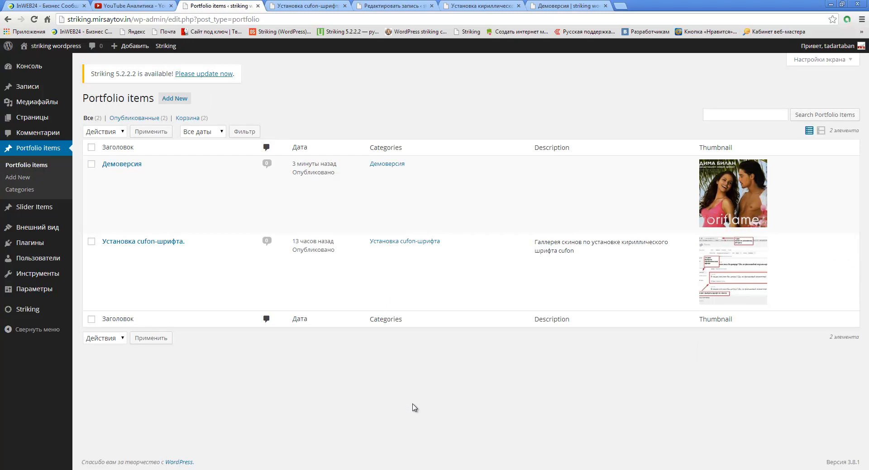
drag(84, 153, 168, 189)
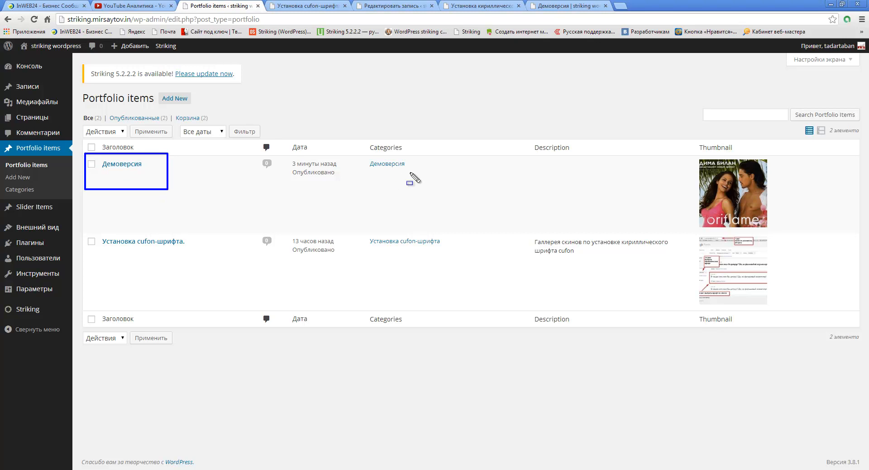
mouse_move(689, 154)
mouse_down()
mouse_move(755, 224)
mouse_move(779, 235)
mouse_up()
key(Escape)
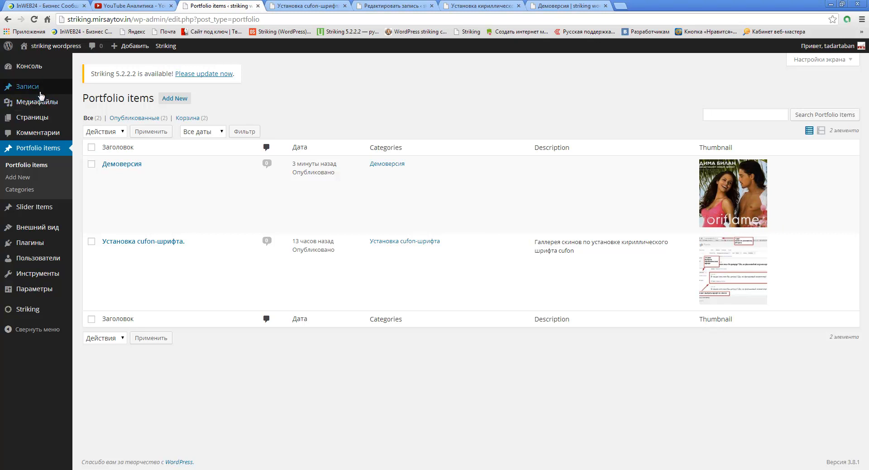
Step: Create a new post titled "Демоверсия новой записи" and place the cursor in its empty body
mouse_move(40, 94)
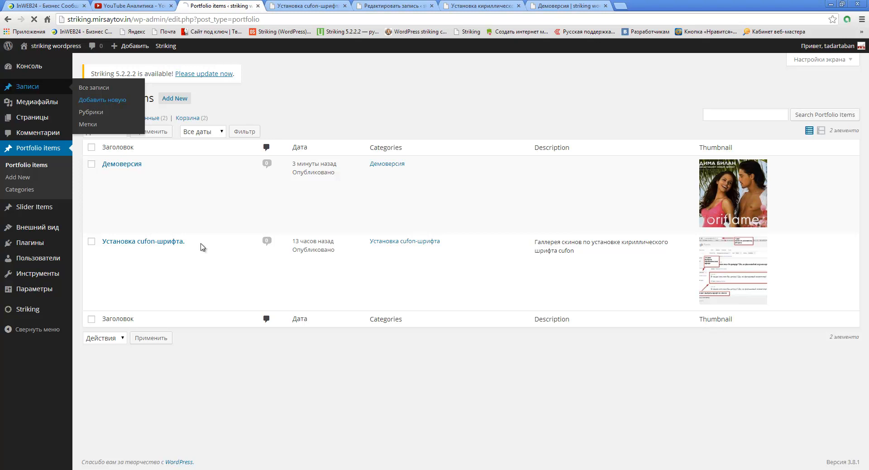
click(97, 101)
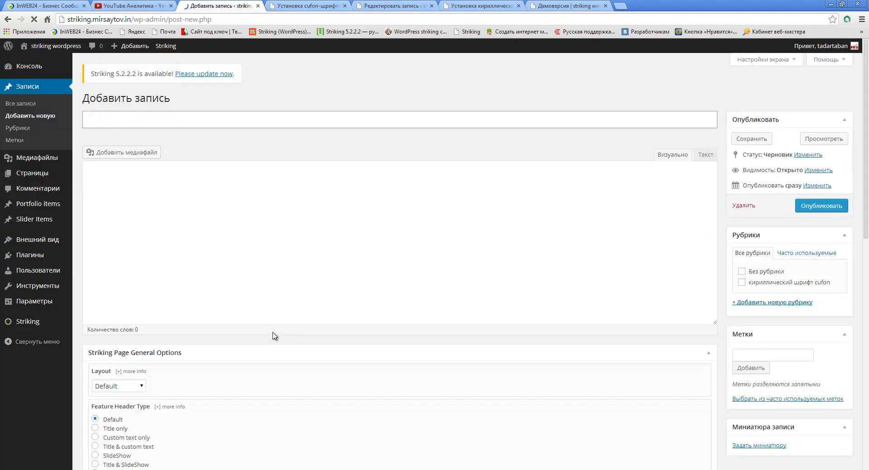
click(176, 119)
text(Демоверсия новой)
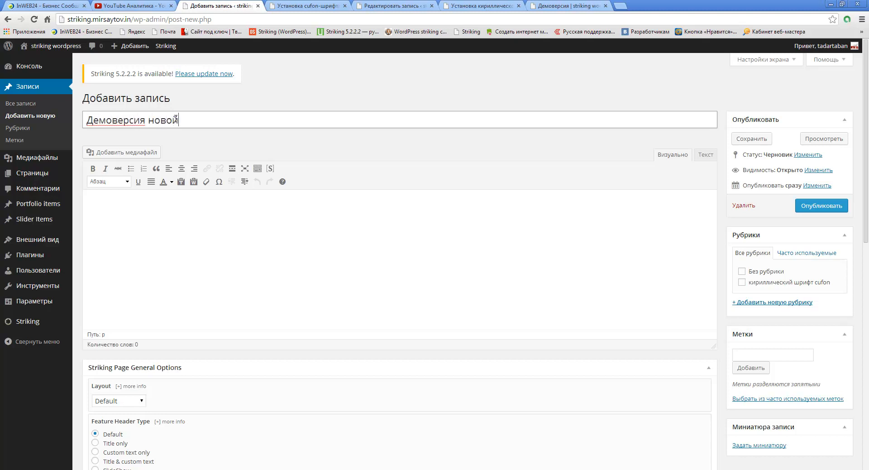
text( записи)
click(344, 215)
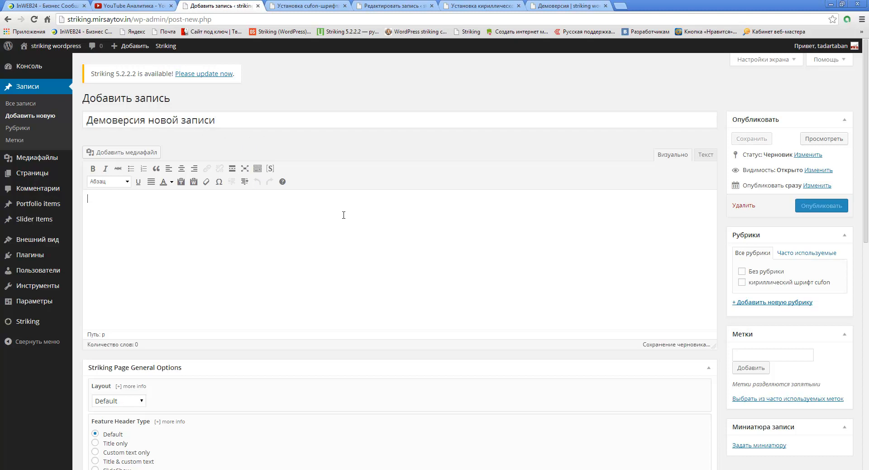
Step: Copy the introductory text from the published "Установка кириллического шрифта cufon" post and paste it into the new post's body
click(484, 7)
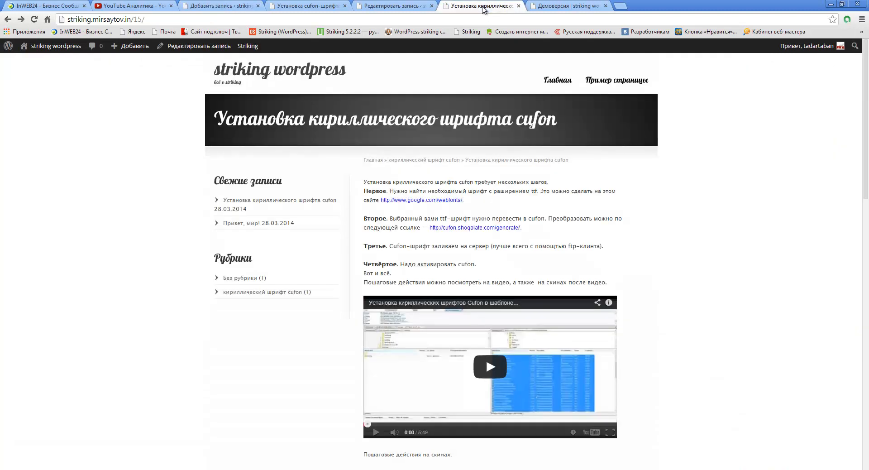
drag(364, 183, 612, 288)
key(ctrl+c)
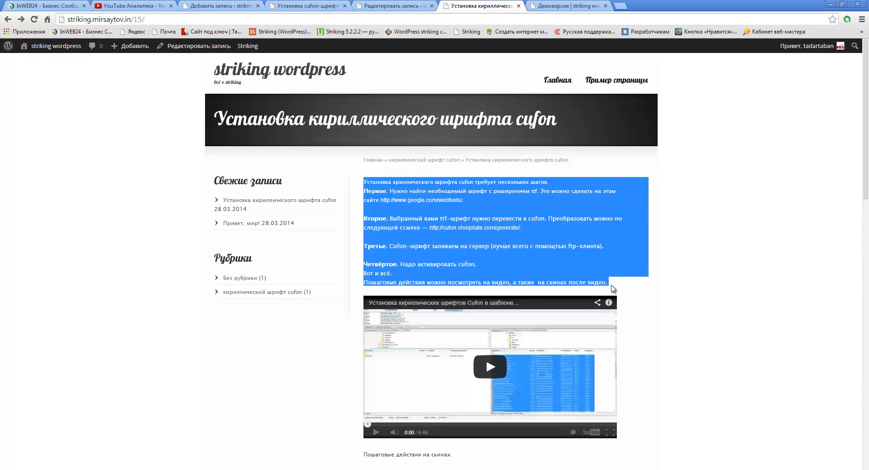
click(208, 6)
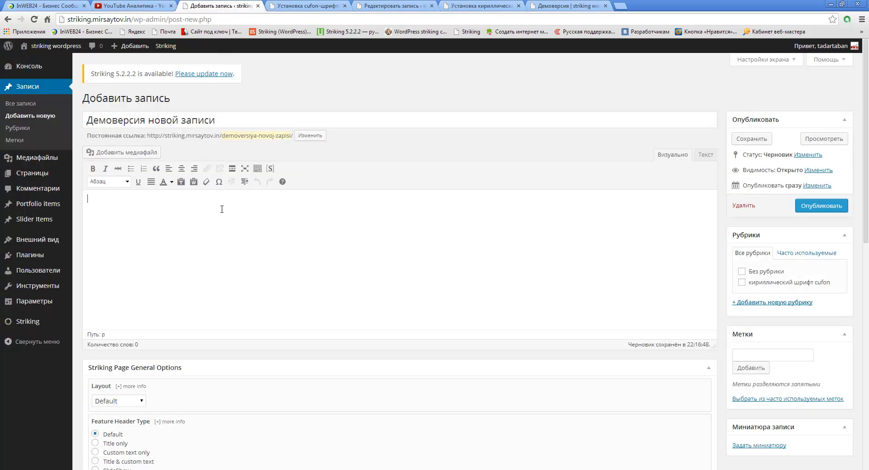
key(ctrl+v)
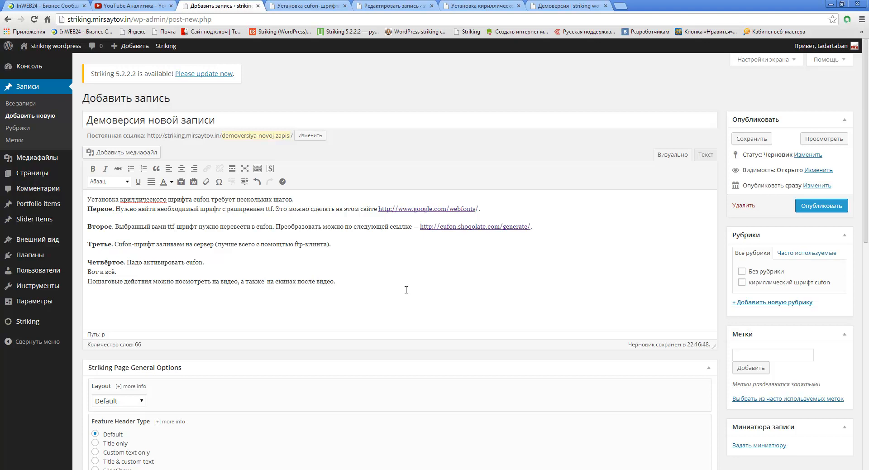
Step: Switch to YouTube in a new browser tab, open the uploaded video about installing Cyrillic Cufon fonts in striking, and pause it
click(620, 6)
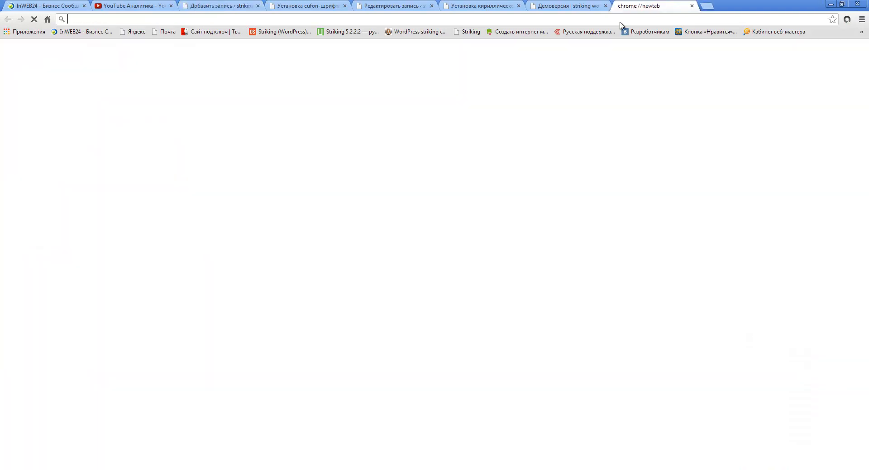
click(636, 209)
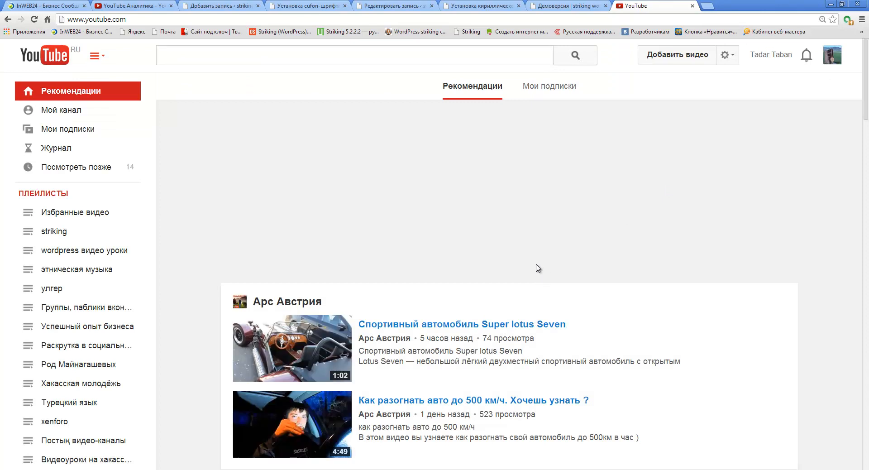
click(727, 55)
click(678, 101)
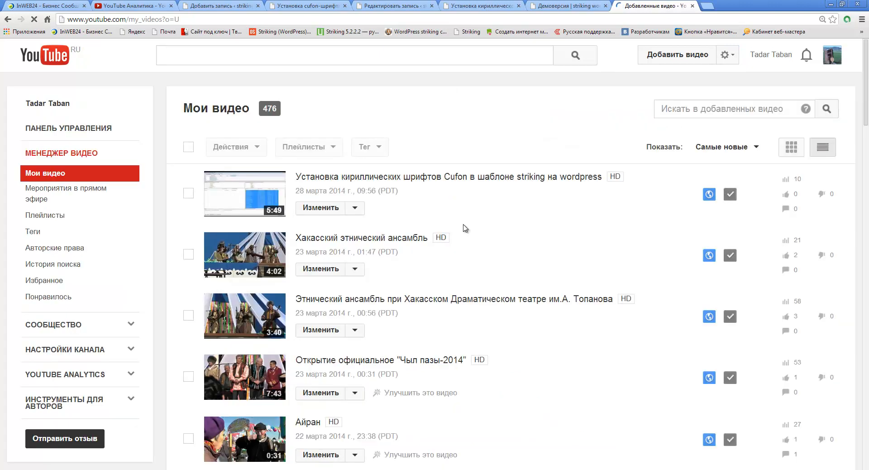
click(400, 179)
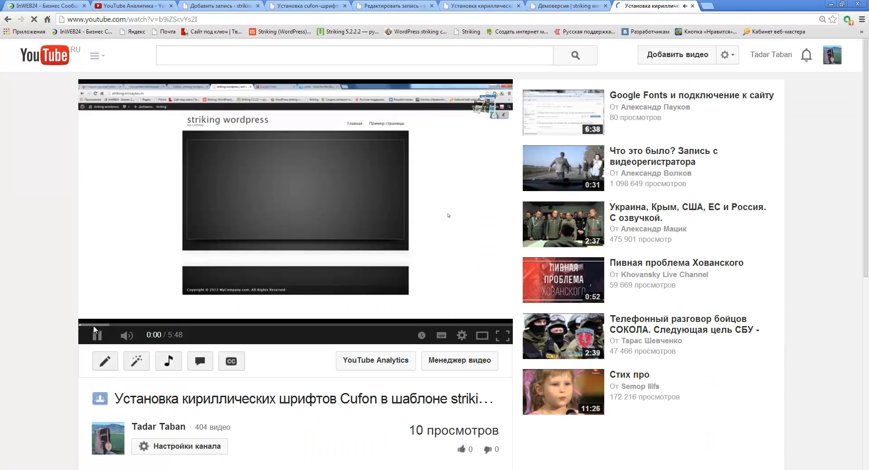
click(98, 335)
Step: Show the video's sharing options and copy its 560 × 315 HTML embed code
scroll(385, 267, down, 3)
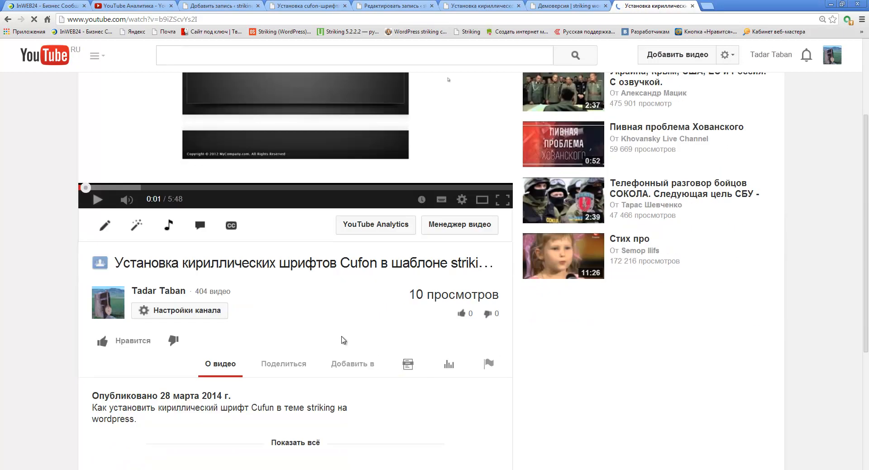
scroll(338, 335, down, 3)
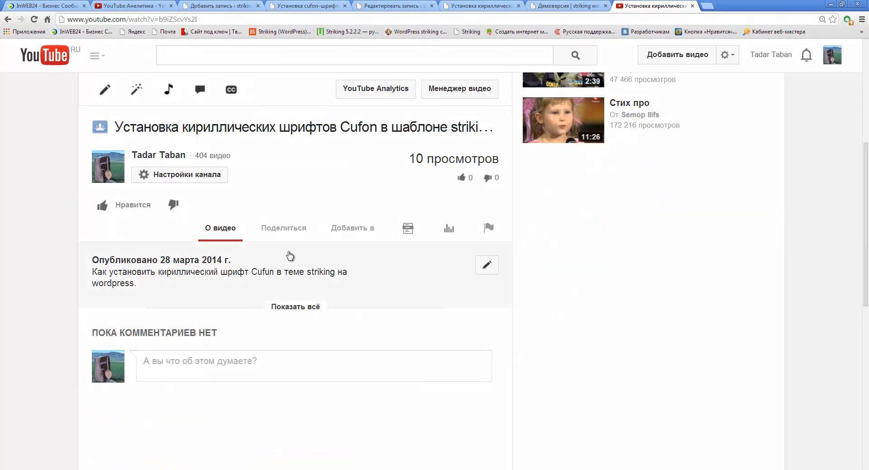
click(286, 231)
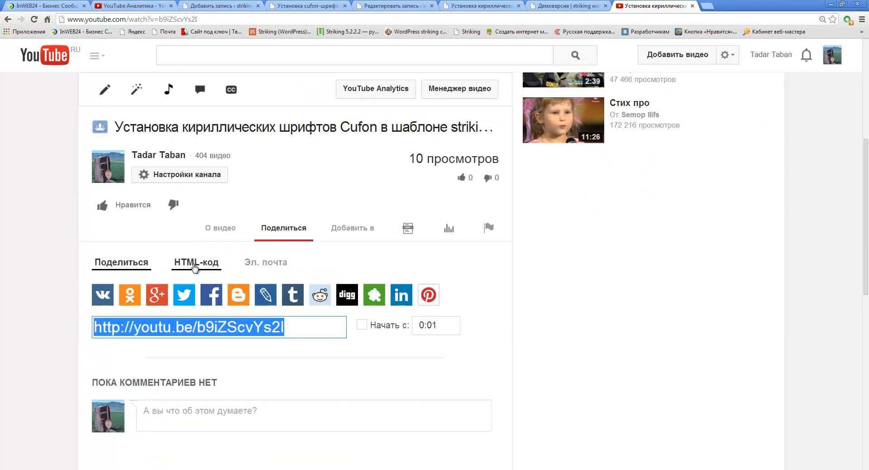
click(195, 264)
key(ctrl+c)
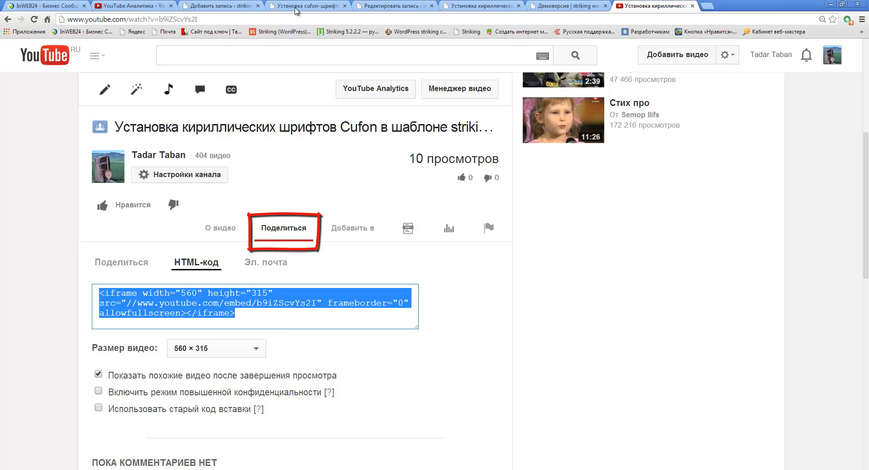
Step: Replace the trailing &nbsp; in the new post's HTML source with the copied YouTube iframe code and return to visual editing
click(212, 9)
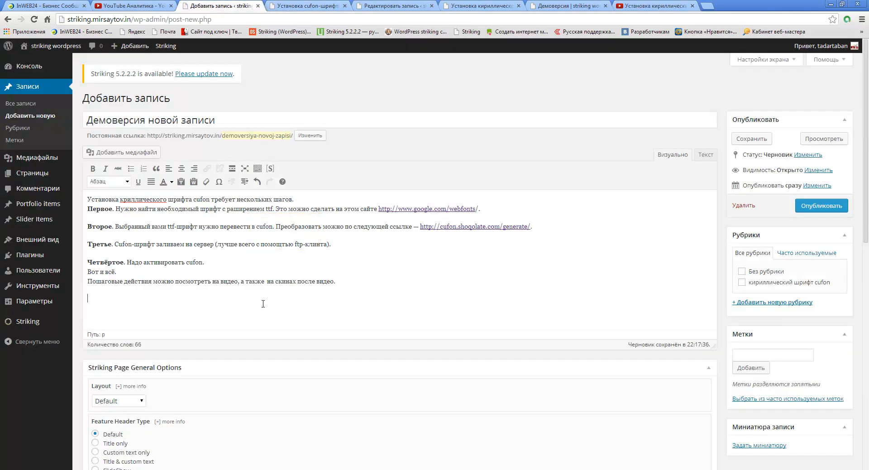
key(ctrl+shift+d)
drag(656, 146, 715, 178)
key(Escape)
click(705, 158)
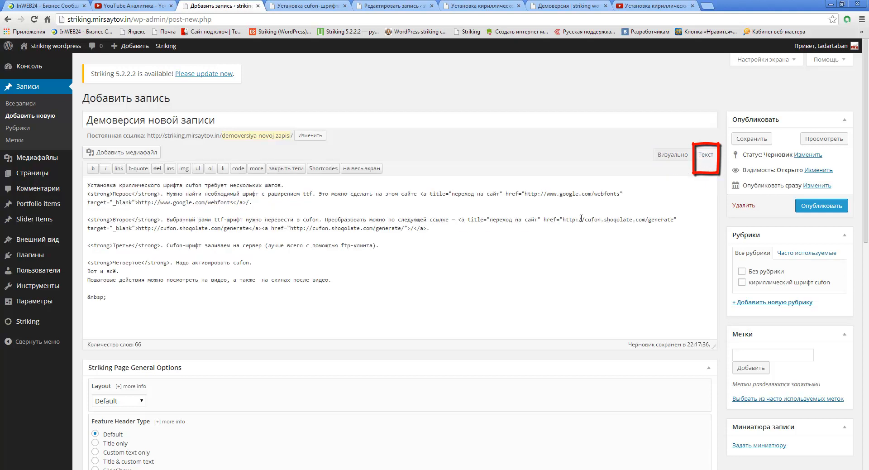
drag(118, 296, 88, 297)
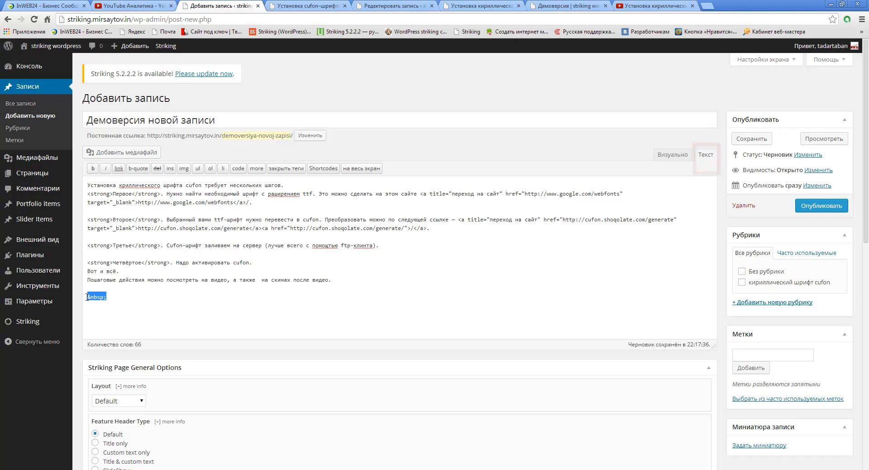
key(BackSpace)
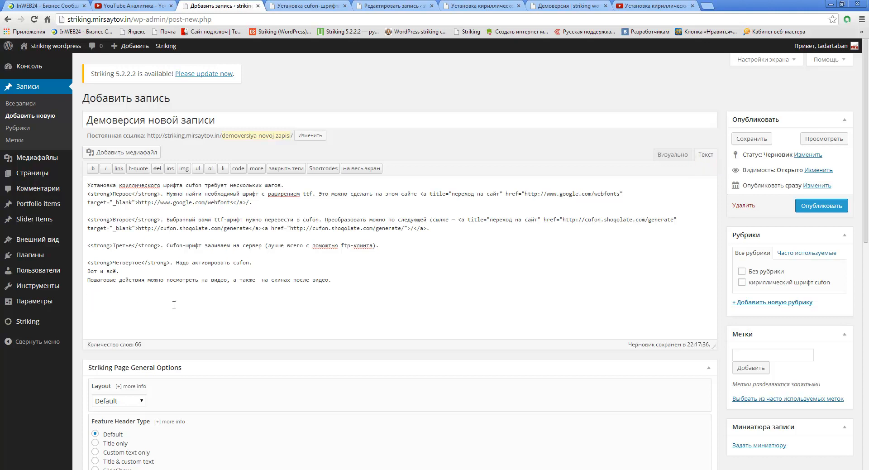
key(ctrl+v)
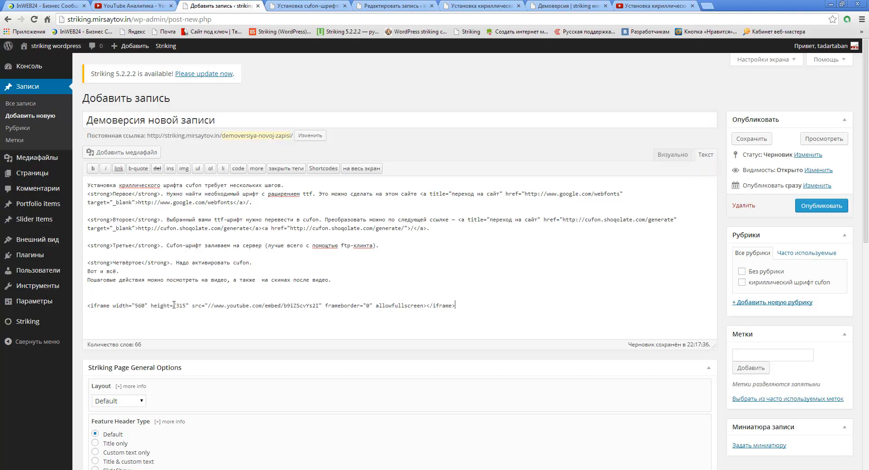
mouse_move(475, 307)
mouse_down()
mouse_move(89, 306)
mouse_move(469, 305)
mouse_up()
click(673, 155)
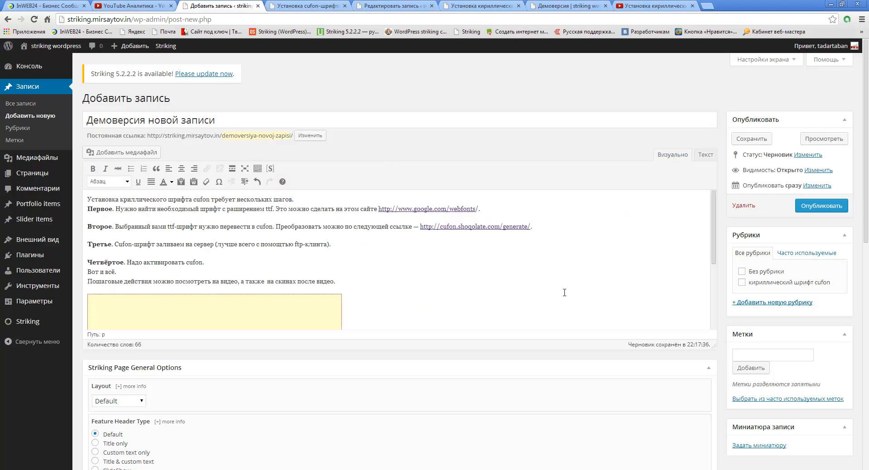
Step: Start a Portfolio shortcode below the embedded video and choose its number of columns
scroll(564, 279, down, 2)
scroll(563, 278, down, 1)
scroll(553, 279, up, 2)
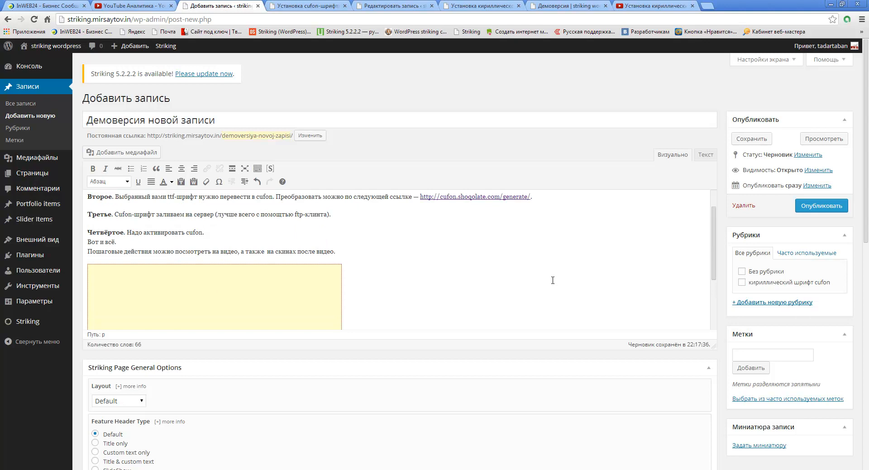
scroll(552, 278, down, 3)
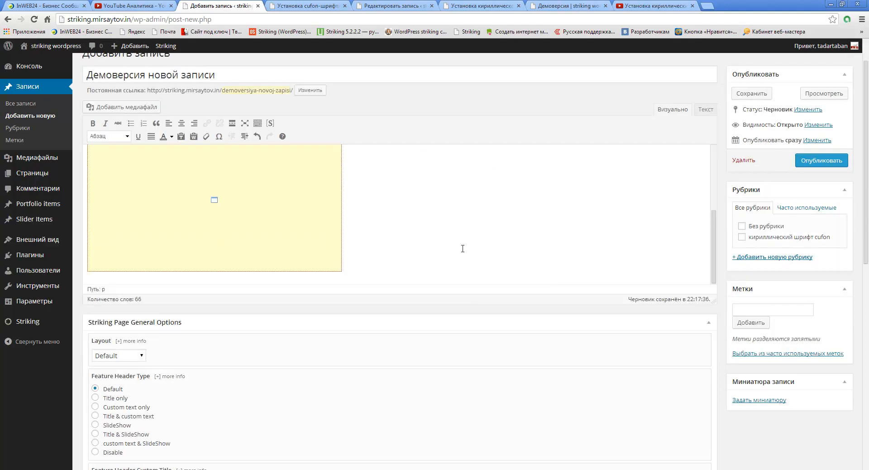
scroll(463, 248, down, 1)
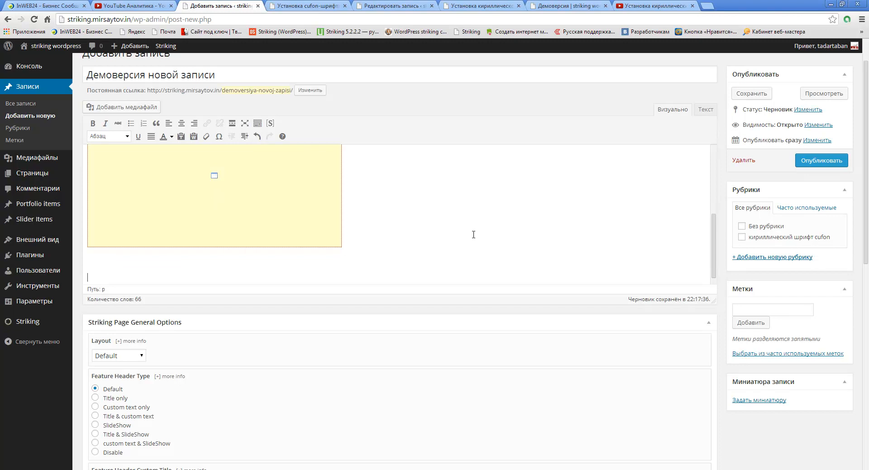
scroll(473, 234, up, 1)
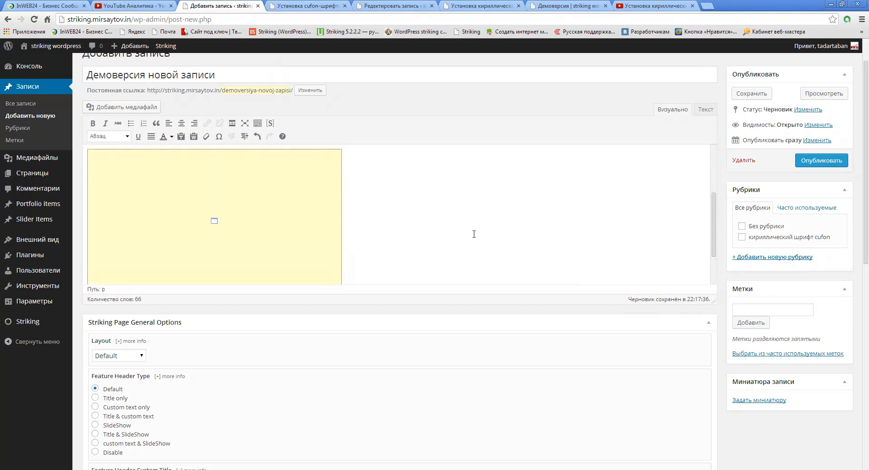
key(ctrl+shift+d)
drag(262, 111, 278, 134)
key(Escape)
click(270, 124)
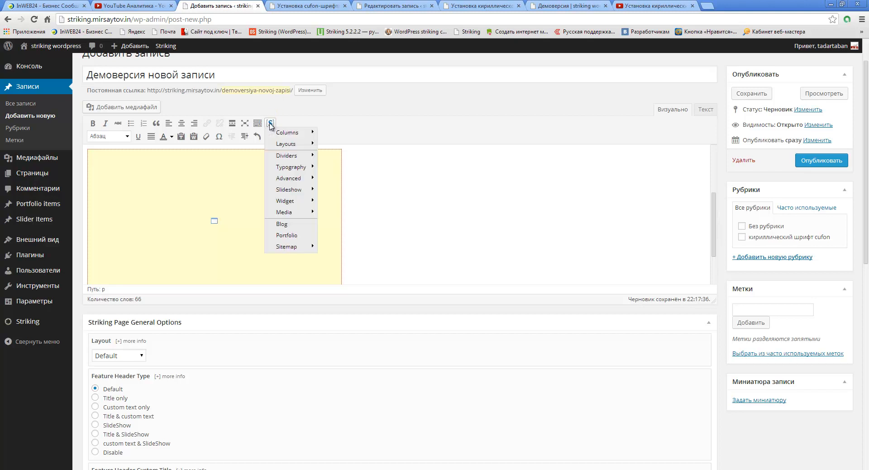
click(291, 236)
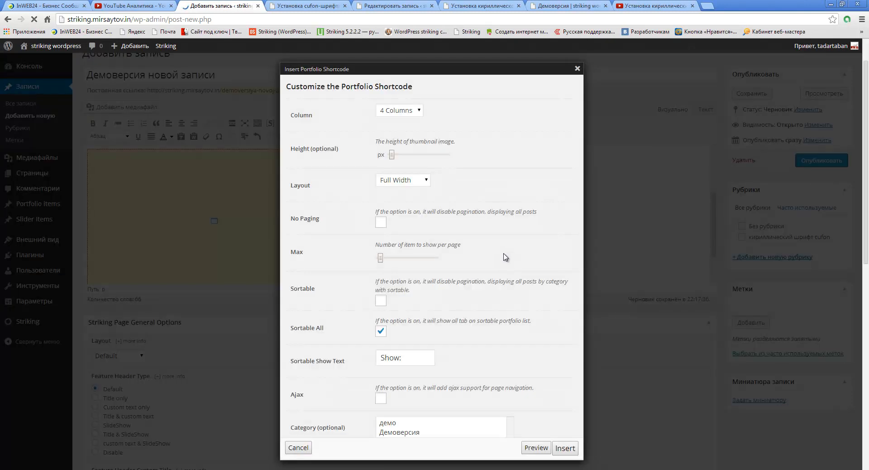
click(415, 110)
click(394, 120)
Step: Choose "Демоверсия" as the Portfolio shortcode's category, current tab and specific portfolio to display
scroll(530, 204, down, 5)
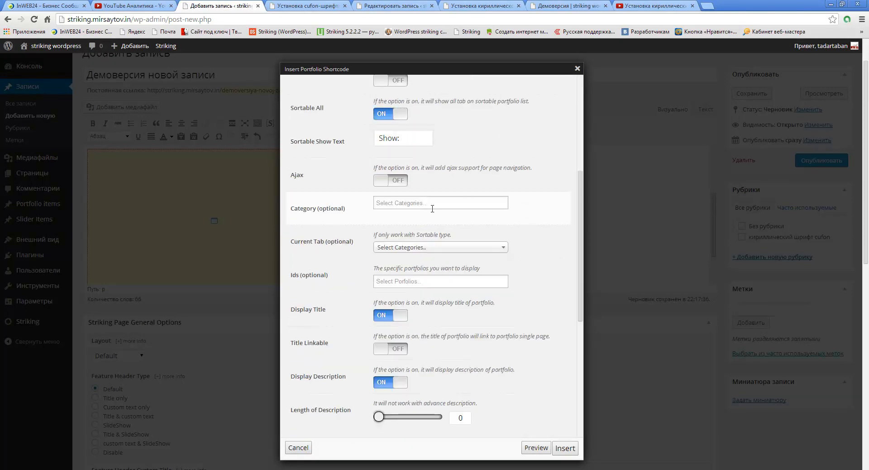
click(433, 209)
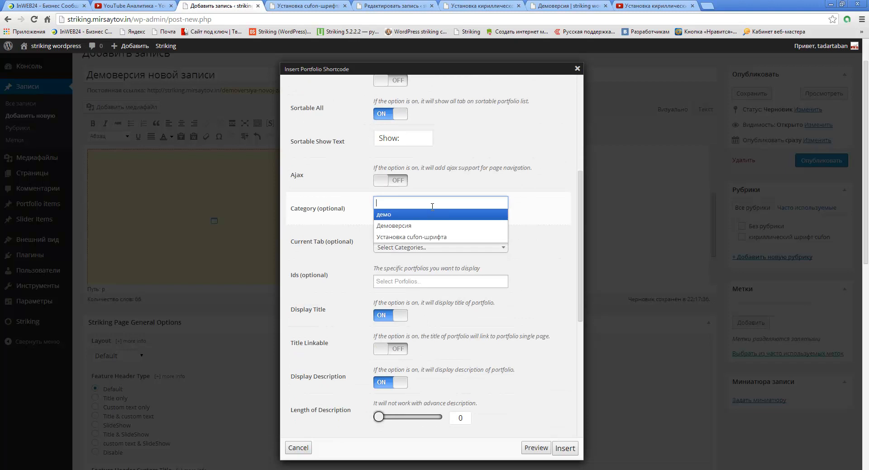
click(415, 227)
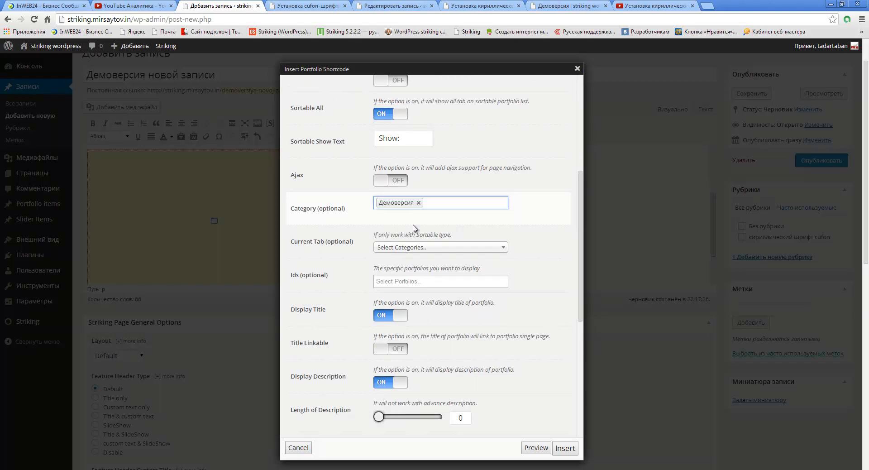
click(422, 248)
click(421, 295)
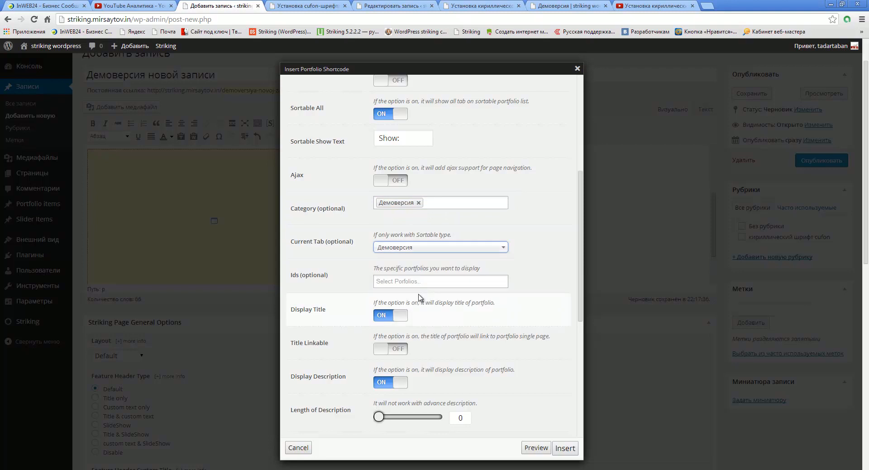
click(424, 282)
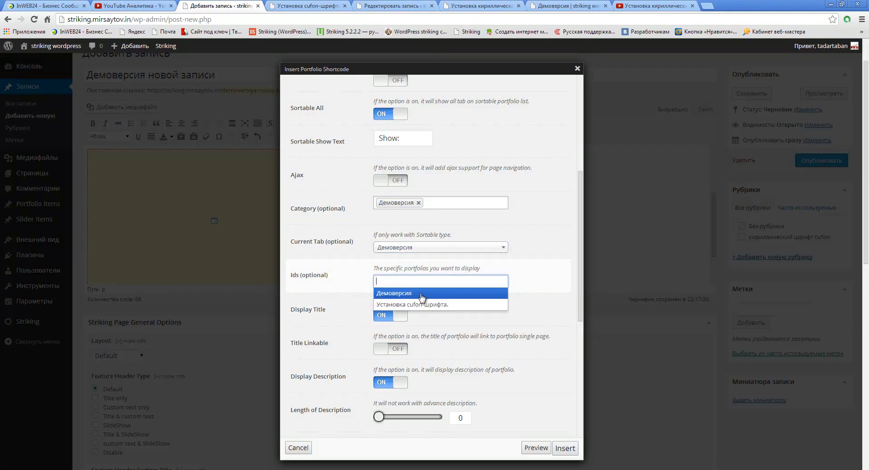
click(421, 295)
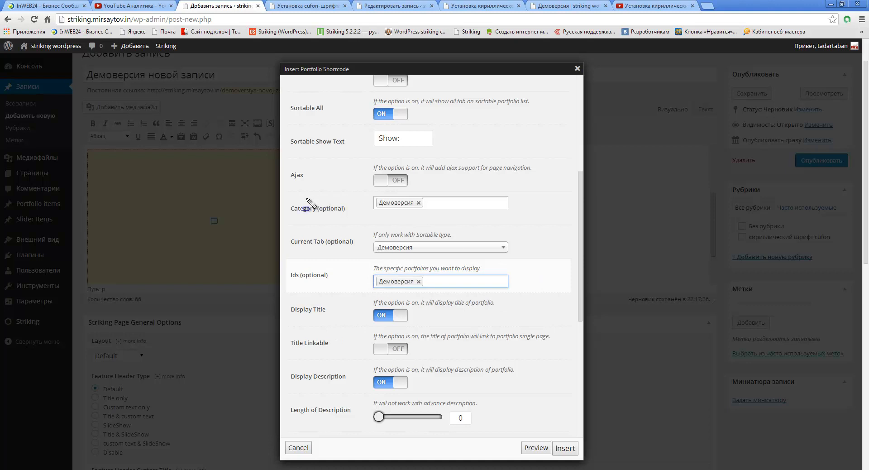
drag(290, 195, 528, 298)
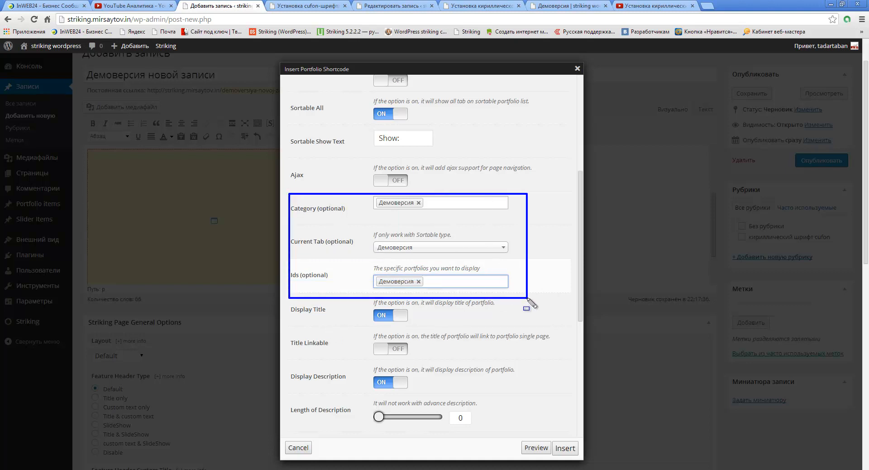
Step: Replace the Portfolio shortcode's More Button Text with "далее..."
scroll(471, 301, down, 5)
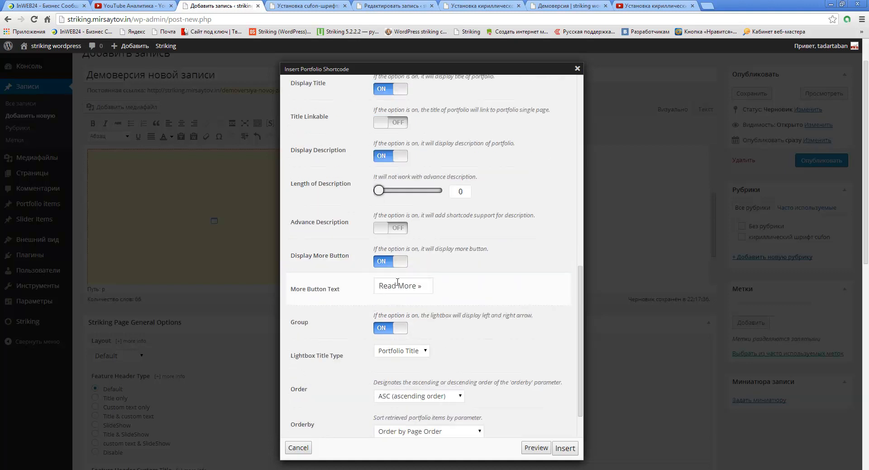
drag(428, 285, 356, 287)
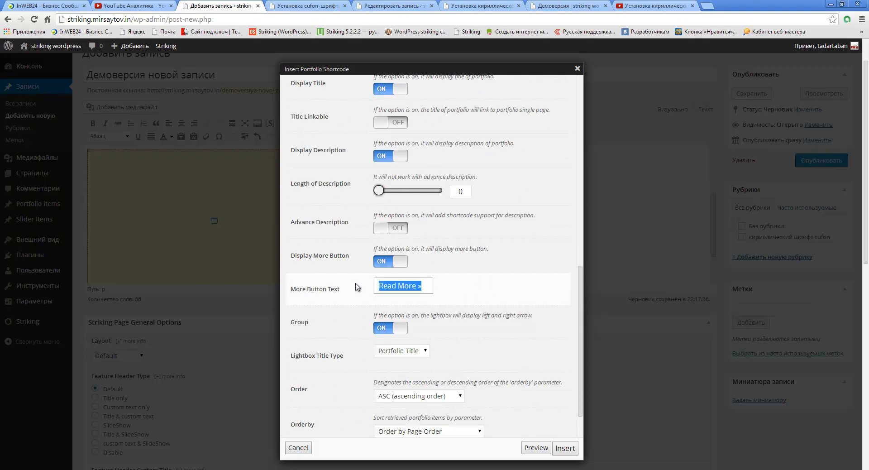
text(далее...)
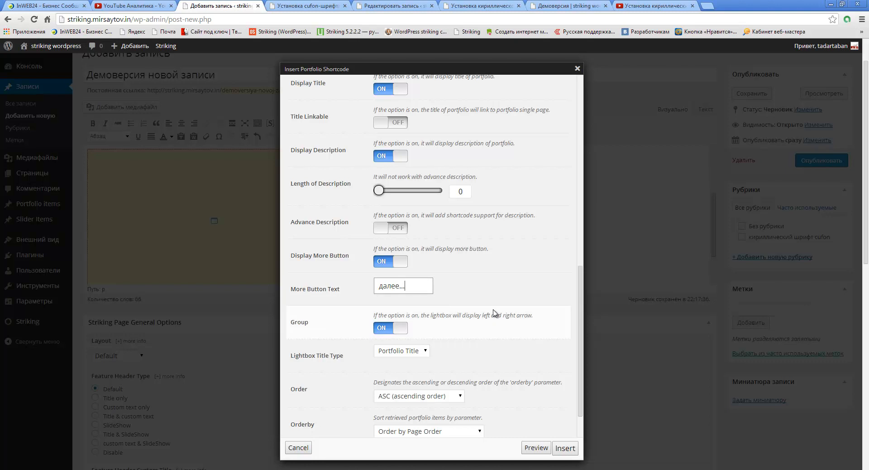
scroll(494, 312, down, 2)
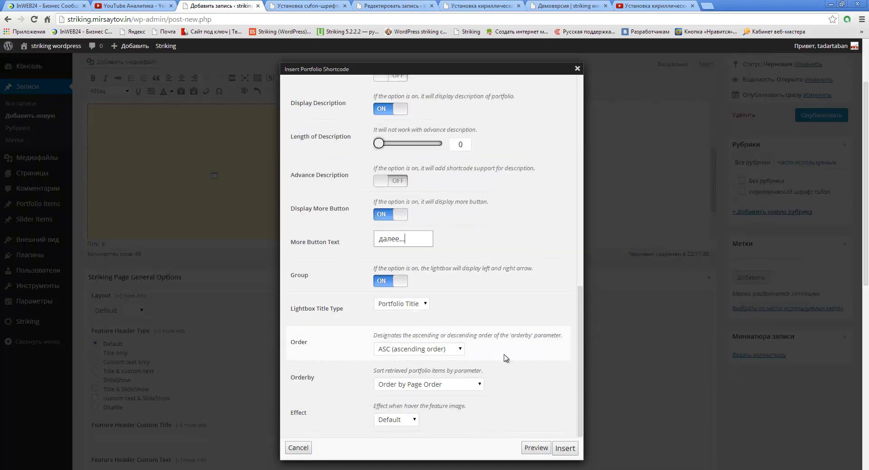
Step: Preview how the configured Portfolio shortcode displays the gallery
click(536, 449)
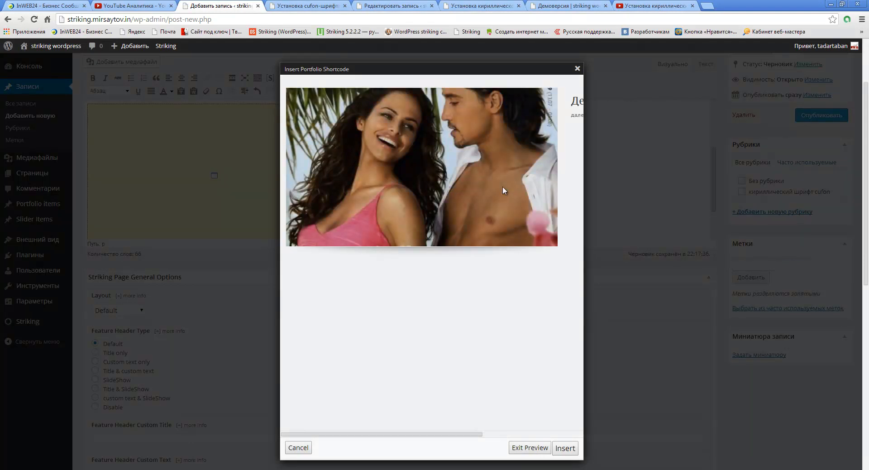
click(505, 191)
click(512, 240)
click(511, 241)
click(536, 136)
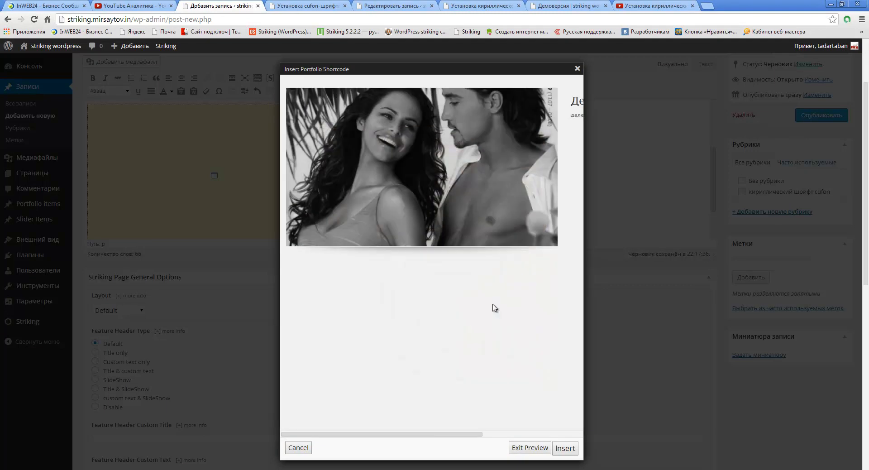
mouse_move(455, 434)
mouse_down()
mouse_move(527, 436)
mouse_move(443, 434)
mouse_up()
Step: Insert the configured Portfolio shortcode into the post below the embedded video
key(ctrl+shift+d)
drag(549, 437, 571, 454)
key(Escape)
click(565, 448)
drag(395, 231, 150, 230)
drag(87, 231, 456, 231)
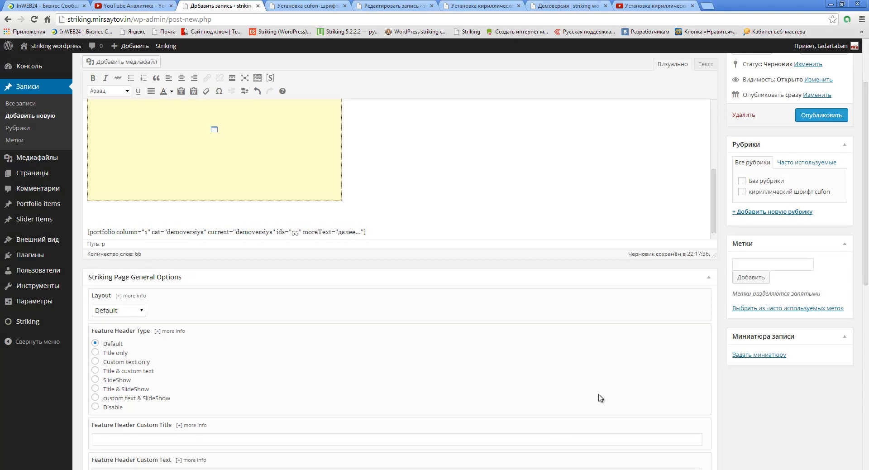
Step: Create a new post category named "демоверсия" and assign it to the post
scroll(601, 398, up, 2)
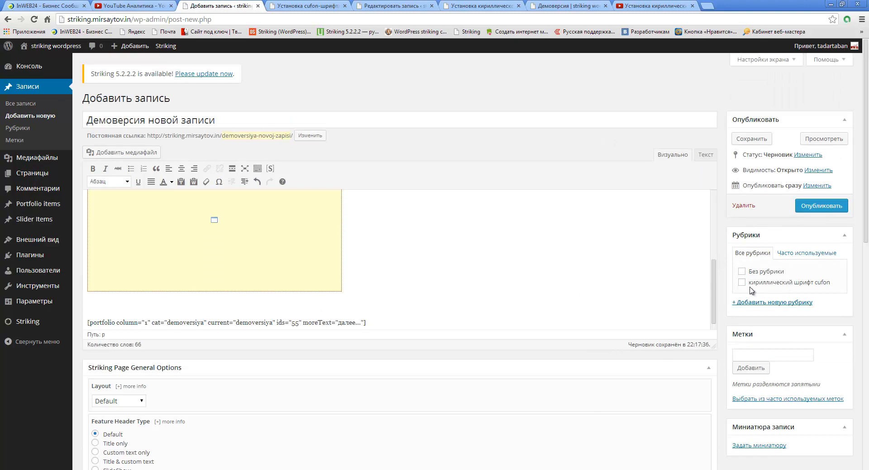
click(781, 306)
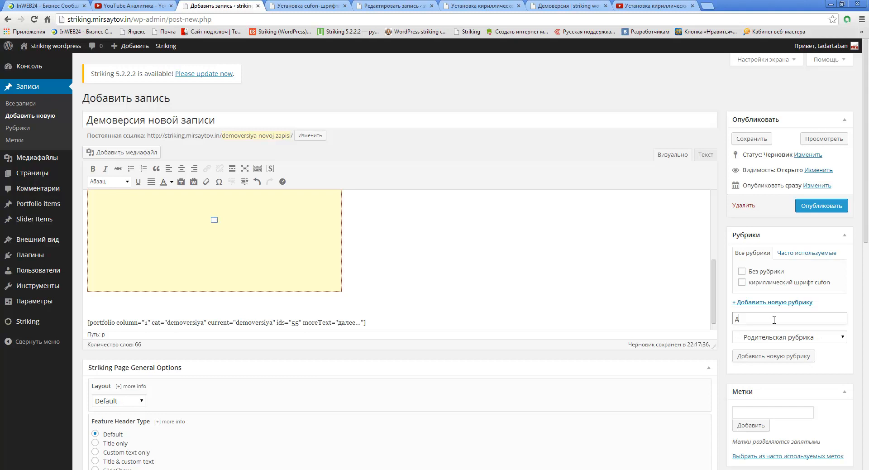
text(деме)
key(BackSpace)
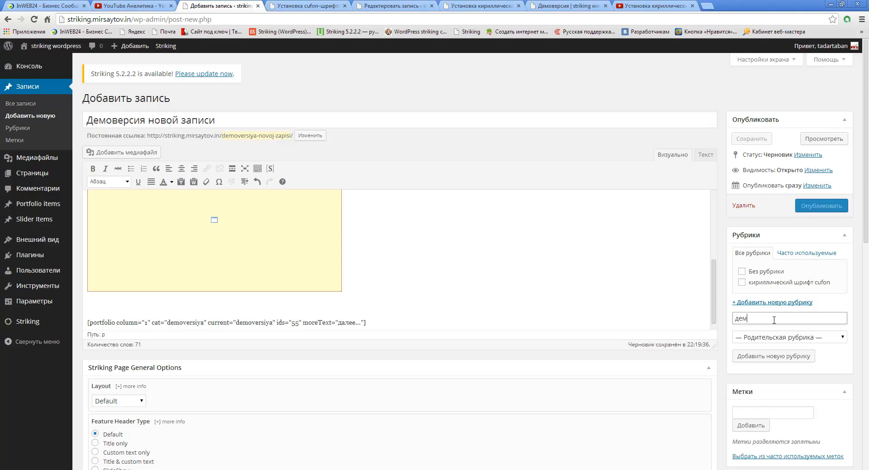
text(оверсия)
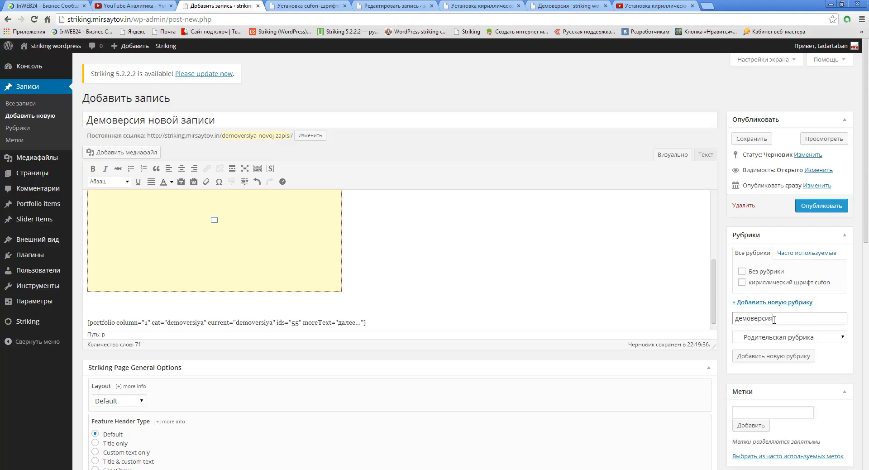
click(767, 357)
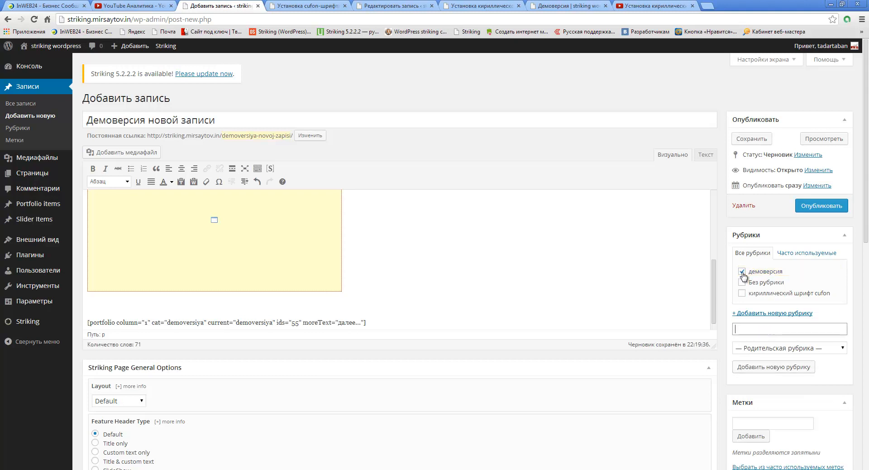
Step: Publish the post "Демоверсия новой записи"
scroll(686, 376, down, 4)
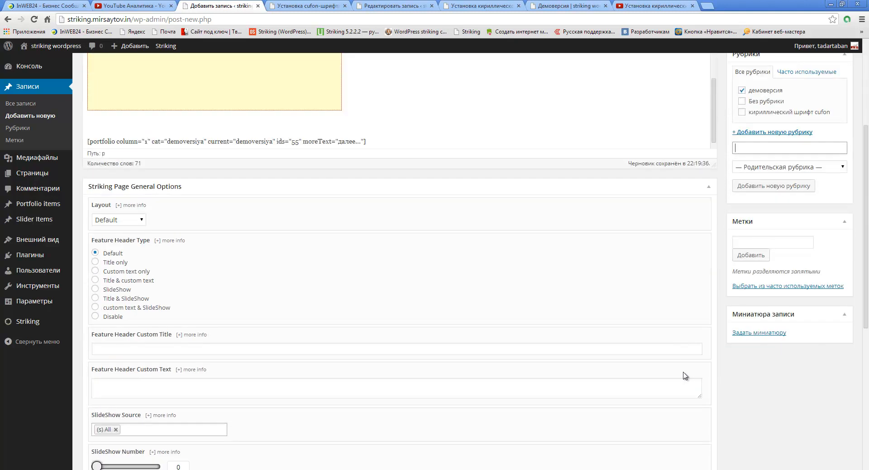
scroll(685, 371, up, 4)
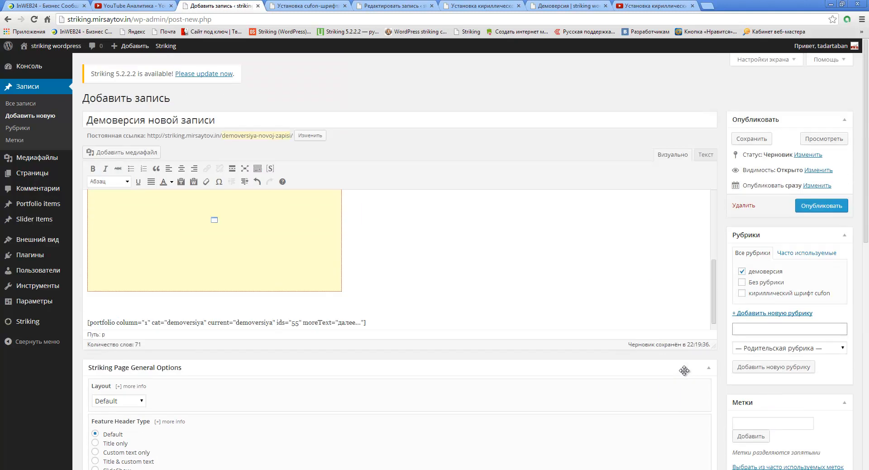
click(833, 209)
click(835, 213)
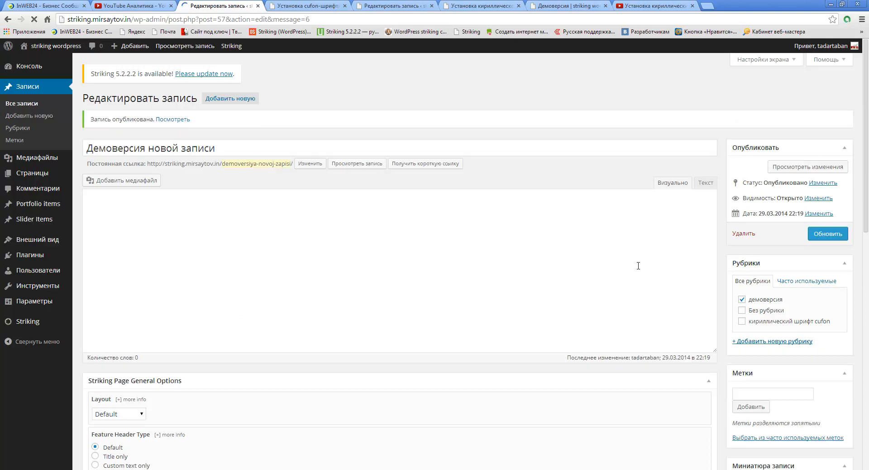
Step: Copy the published post's permalink and open it in a new browser tab
drag(147, 164, 287, 164)
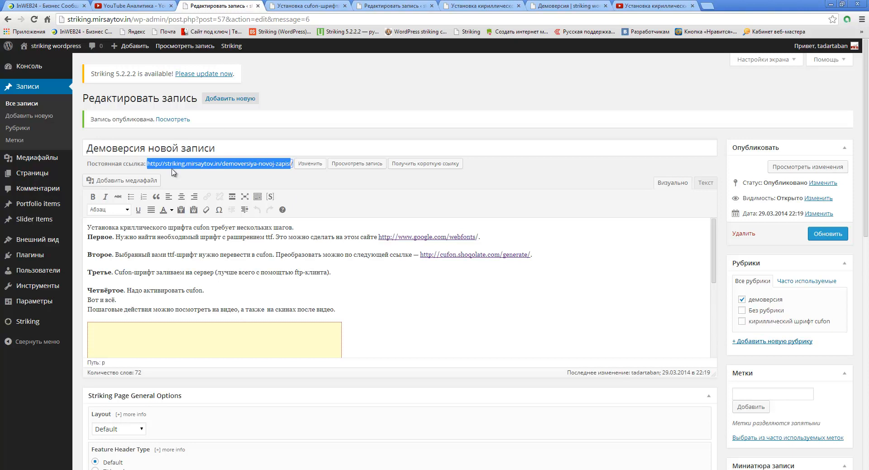
click(707, 6)
text(http://striking.mirsaytov.in/demoversiya-novoj-zapisi)
key(Return)
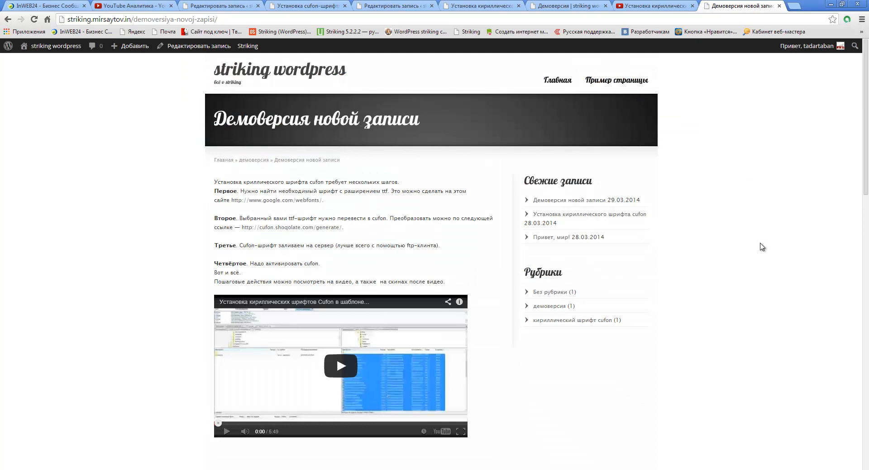
Step: Look over the published post's title, text and overall layout
scroll(763, 247, down, 5)
scroll(754, 249, up, 5)
drag(433, 123, 314, 120)
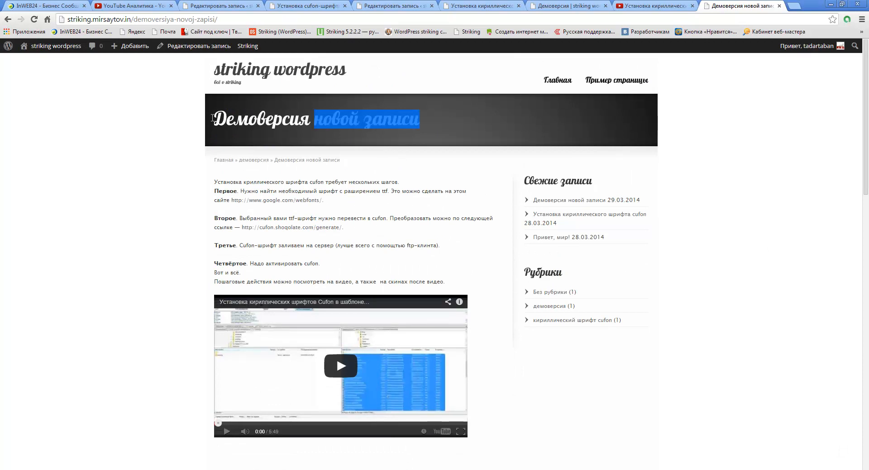
drag(425, 131, 364, 137)
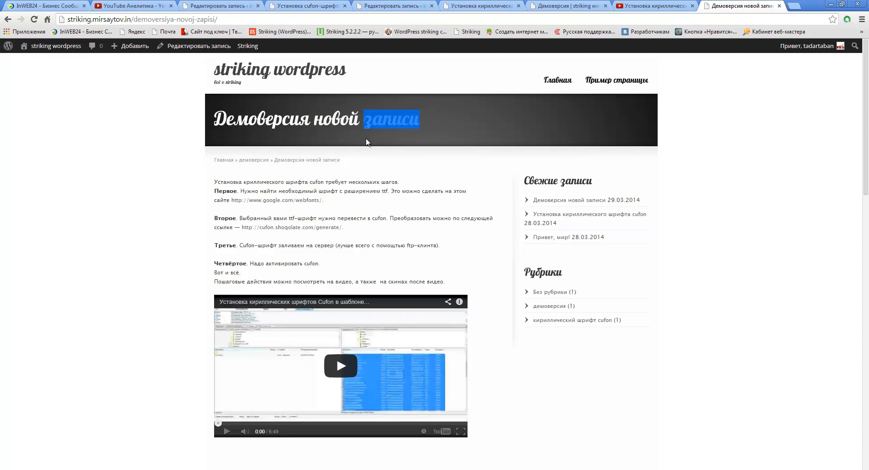
scroll(456, 183, down, 1)
mouse_move(215, 137)
mouse_down()
mouse_move(291, 157)
mouse_move(428, 233)
mouse_move(462, 236)
mouse_move(227, 136)
mouse_up()
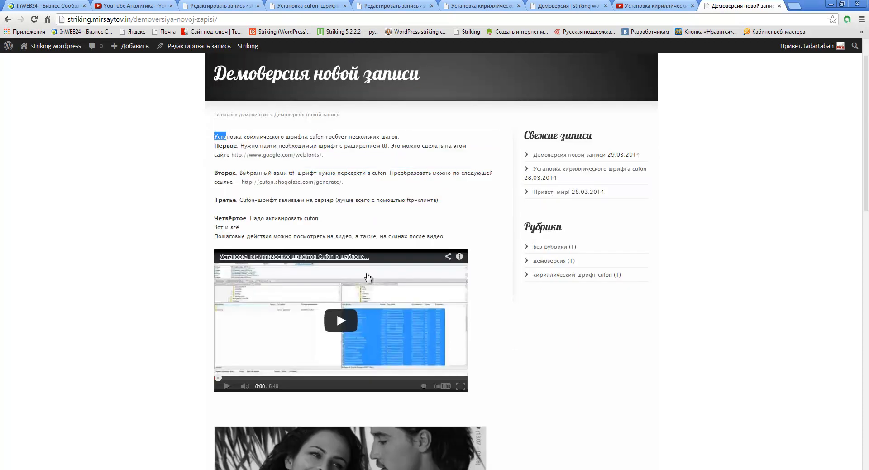
Step: Play the embedded YouTube video in the published post briefly and pause it
click(341, 321)
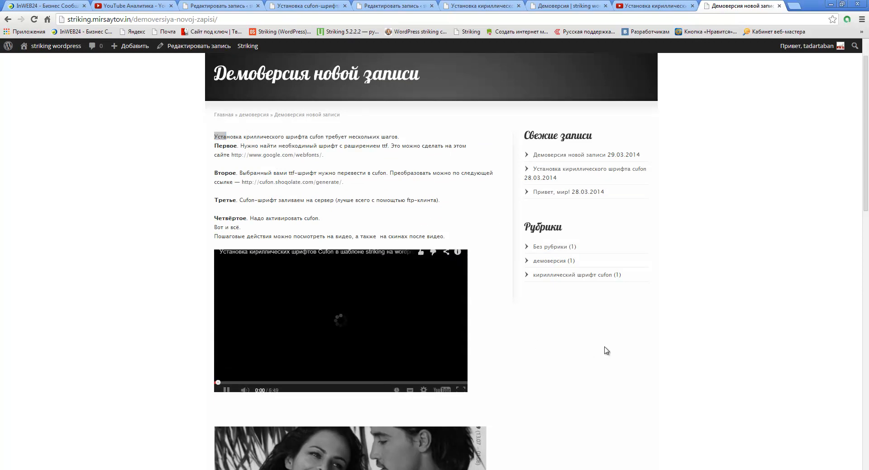
scroll(605, 351, down, 2)
click(227, 295)
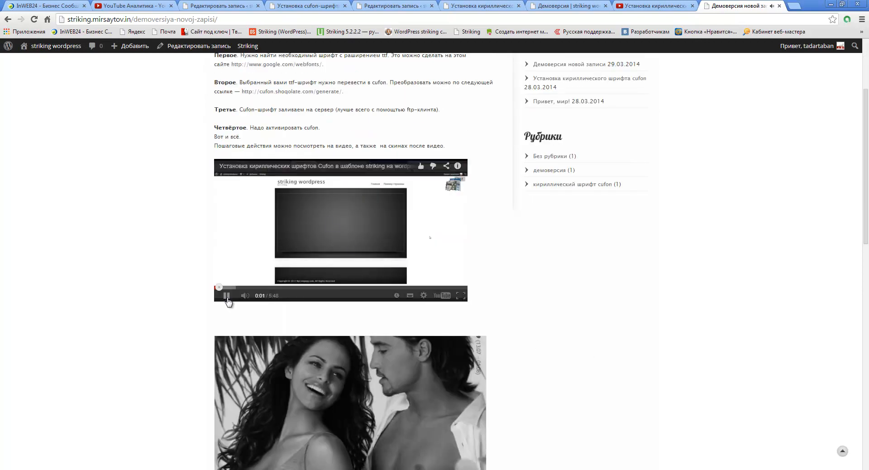
scroll(593, 277, down, 3)
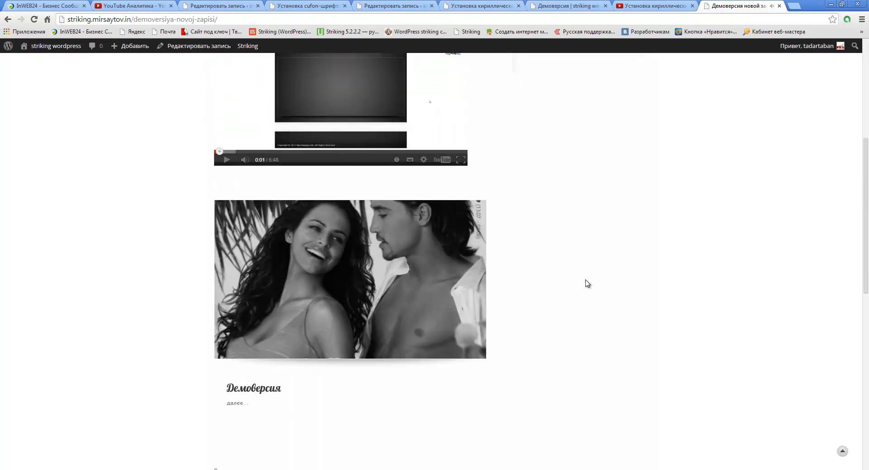
Step: Open the "Демоверсия" portfolio image in the lightbox, browse through its images and close it
click(358, 284)
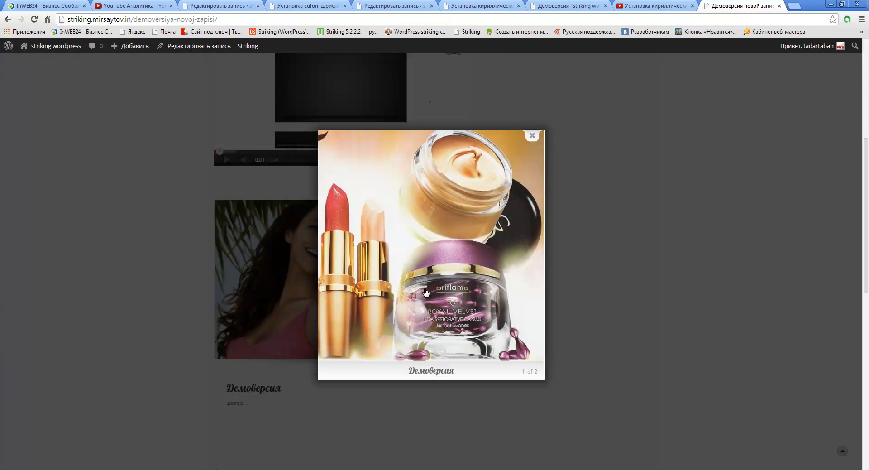
click(538, 252)
click(538, 252)
click(538, 252)
click(538, 252)
click(535, 138)
scroll(690, 340, up, 2)
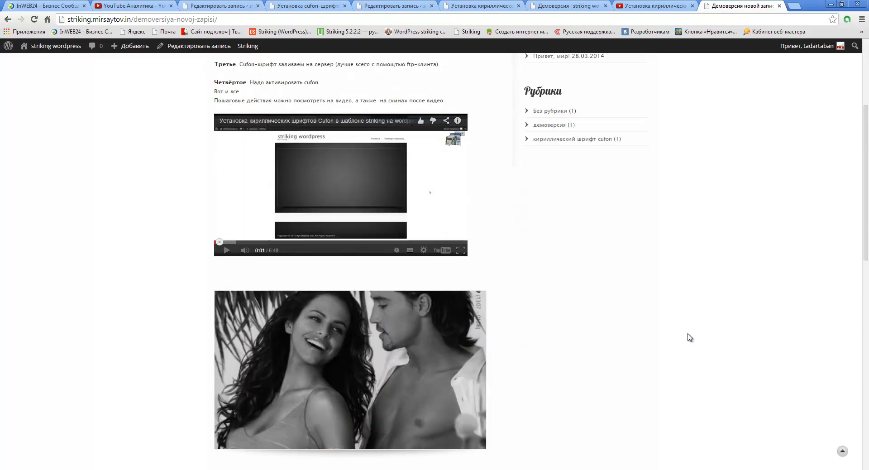
scroll(720, 310, up, 3)
scroll(721, 310, up, 1)
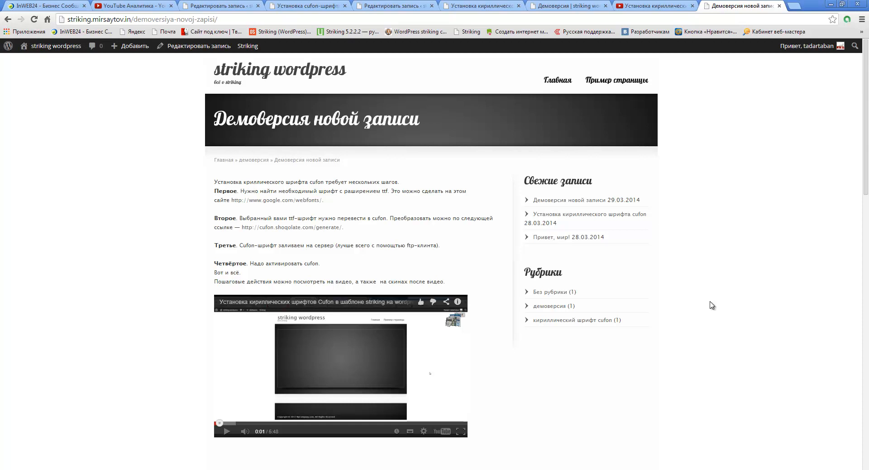
scroll(711, 306, down, 2)
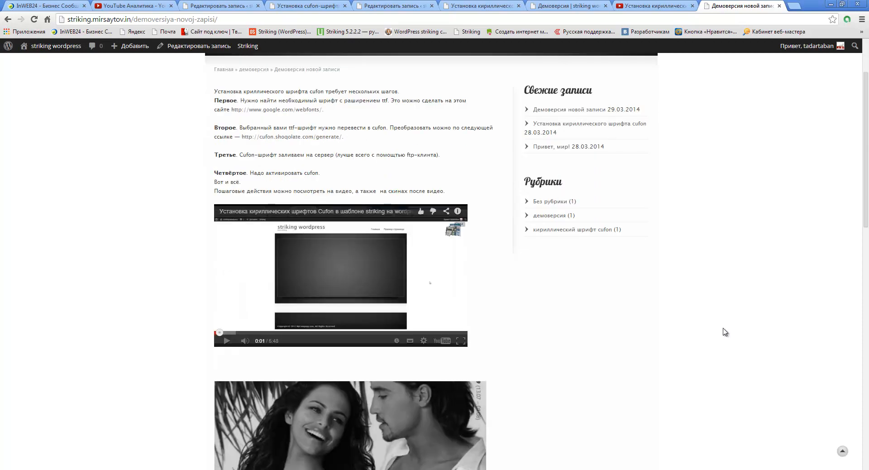
scroll(720, 328, down, 2)
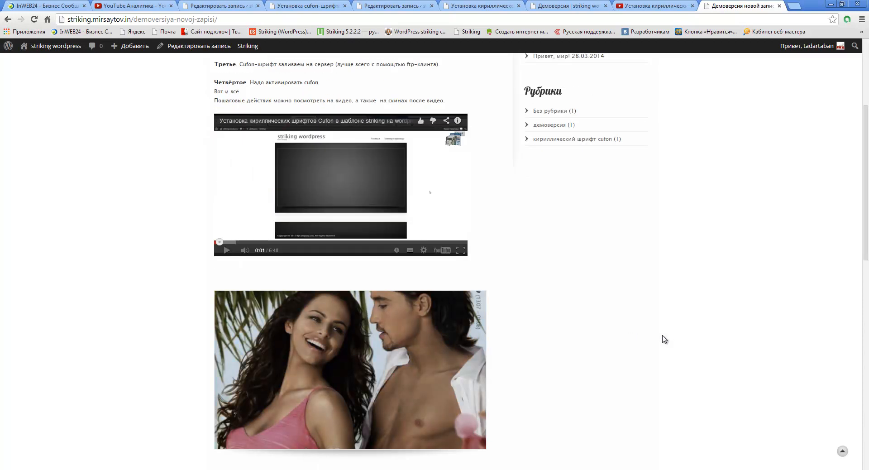
scroll(665, 337, up, 2)
scroll(671, 340, up, 1)
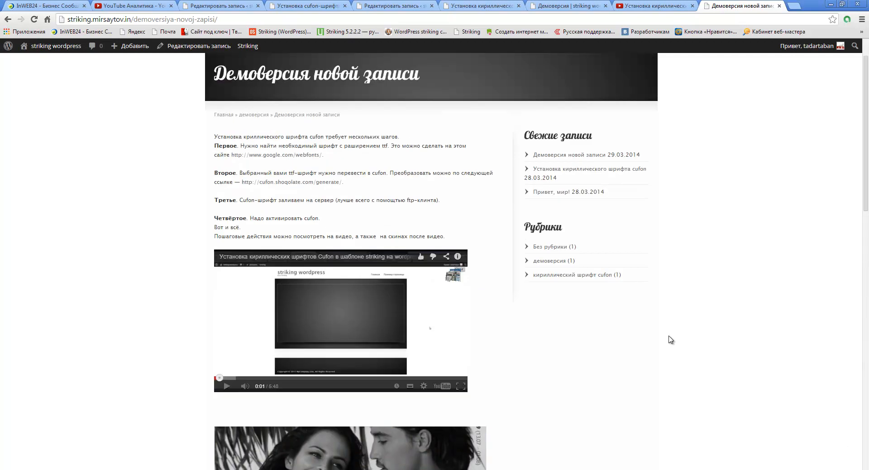